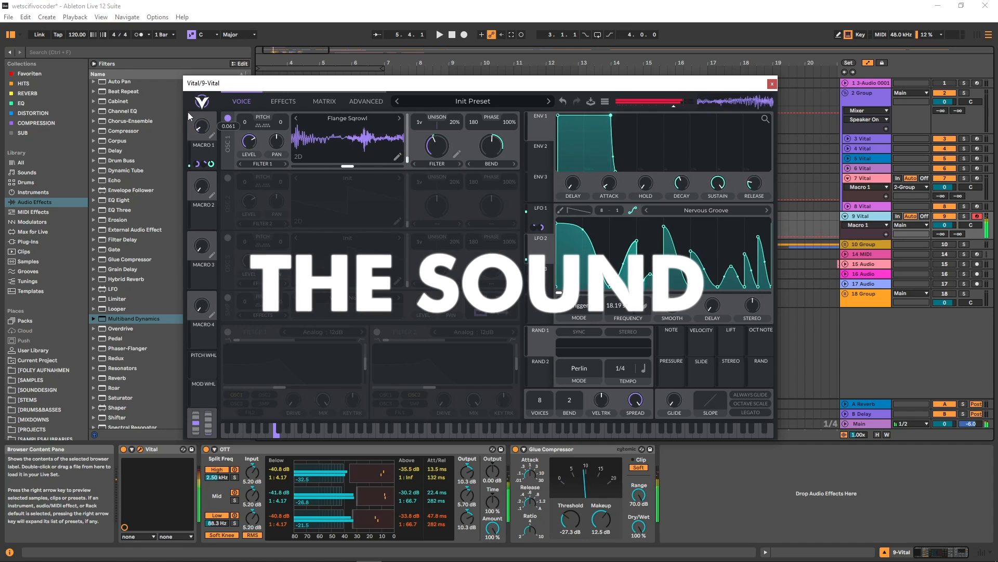
Step: Audition the finished patch by sweeping Macro 1
{"action": "left_click_drag", "start_coordinate": [189, 44], "coordinate": [184, 63]}
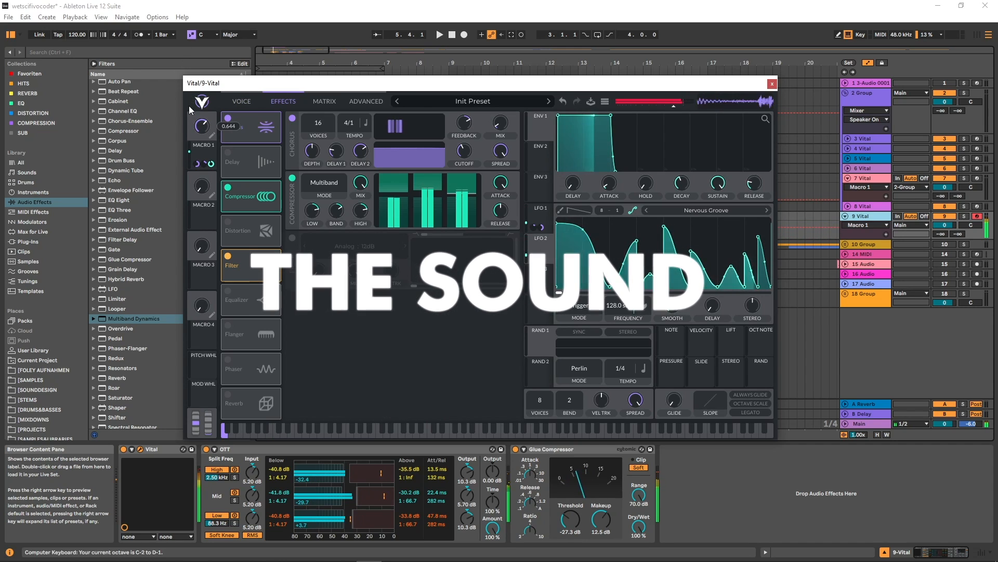
{"action": "left_click_drag", "start_coordinate": [189, 105], "coordinate": [181, 154]}
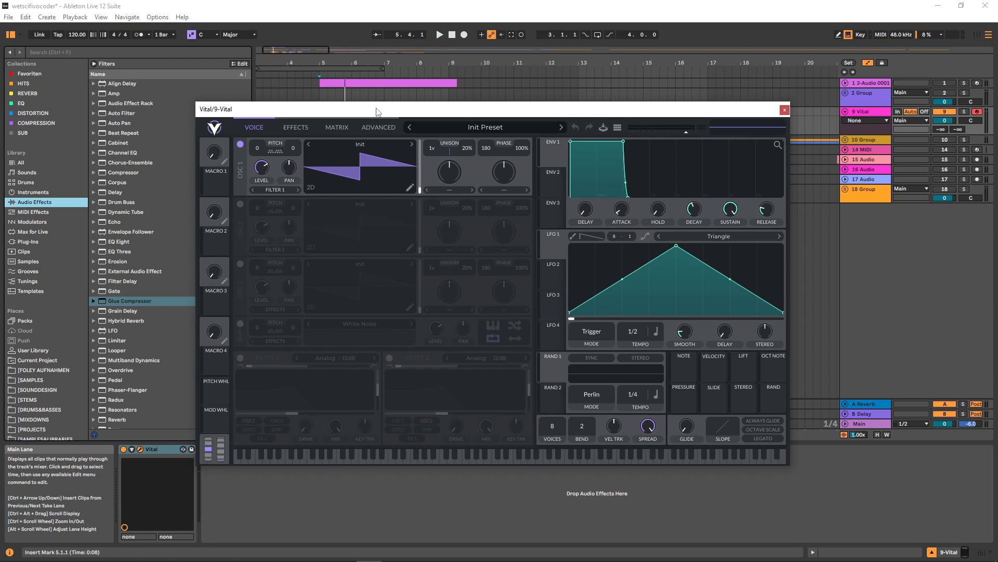
Step: Load the Flange Sqrowl wavetable into oscillator 1 and audition it an octave lower
{"action": "left_click", "coordinate": [361, 145]}
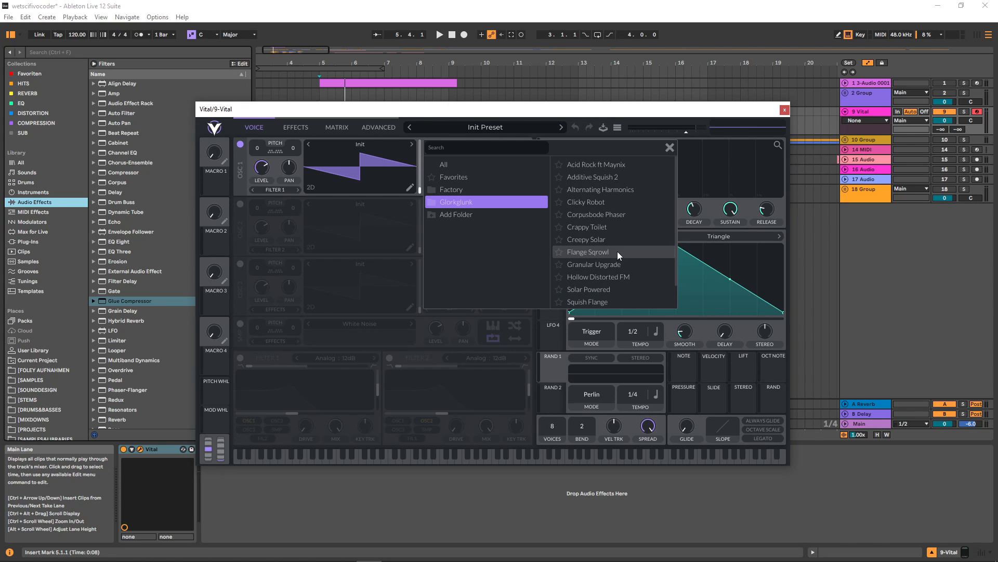
{"action": "double_click", "coordinate": [624, 252]}
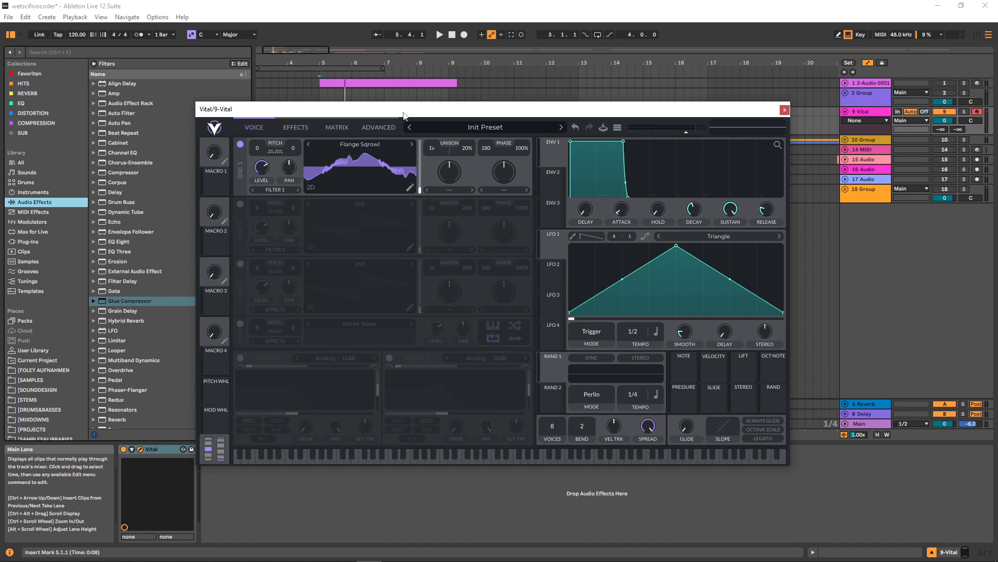
{"action": "key", "text": "z"}
{"action": "key", "text": "a"}
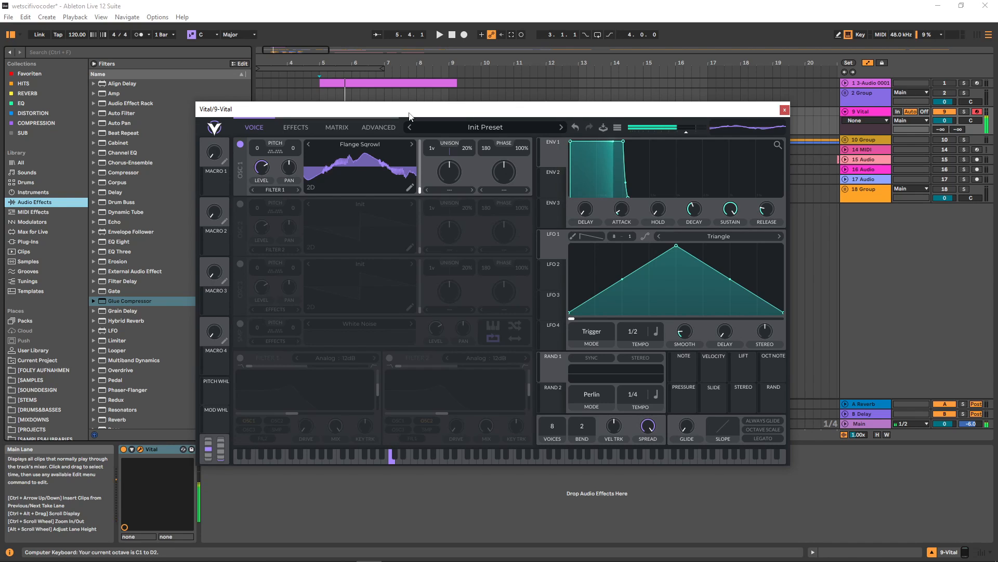
Step: Sweep oscillator 1's wave frame, modulate it with LFO 1, and set the LFO tempo to 1/1
{"action": "mouse_move", "coordinate": [421, 189]}
{"action": "left_mouse_down"}
{"action": "mouse_move", "coordinate": [419, 142]}
{"action": "mouse_move", "coordinate": [425, 195]}
{"action": "left_mouse_up"}
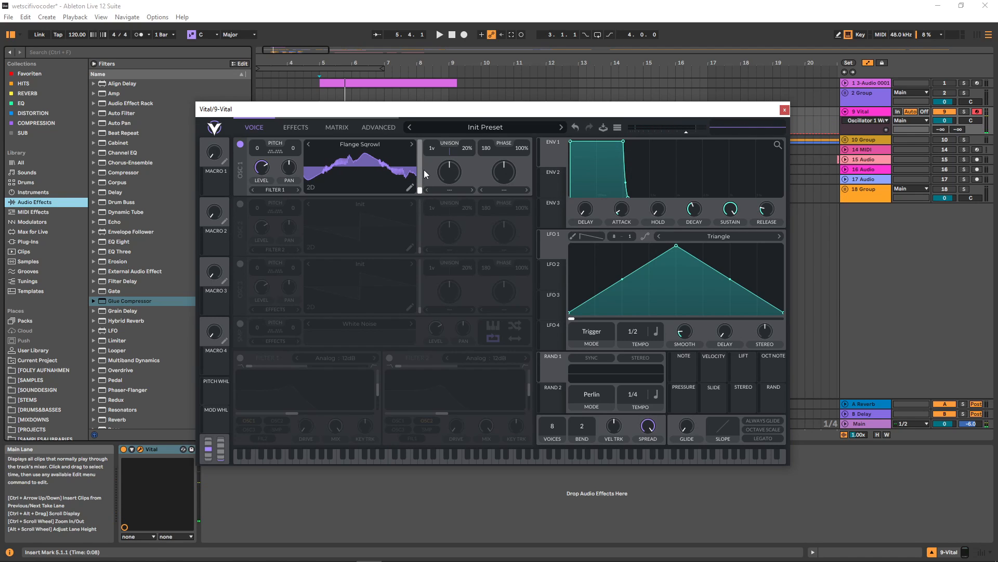
{"action": "key", "text": "a"}
{"action": "mouse_move", "coordinate": [421, 190]}
{"action": "left_mouse_down"}
{"action": "mouse_move", "coordinate": [422, 172]}
{"action": "mouse_move", "coordinate": [422, 198]}
{"action": "left_mouse_up"}
{"action": "left_click_drag", "start_coordinate": [552, 248], "coordinate": [420, 189]}
{"action": "scroll", "coordinate": [624, 339], "scroll_direction": "down", "scroll_amount": 1}
{"action": "key", "text": "a"}
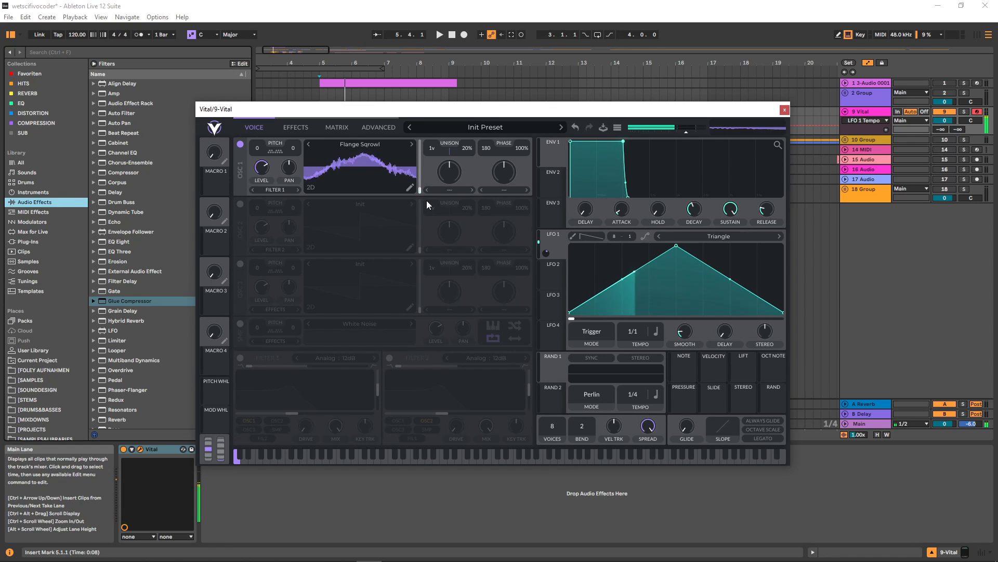
Step: Set oscillator 1's distortion type to Bend and modulate its amount with LFO 1
{"action": "left_click", "coordinate": [504, 190]}
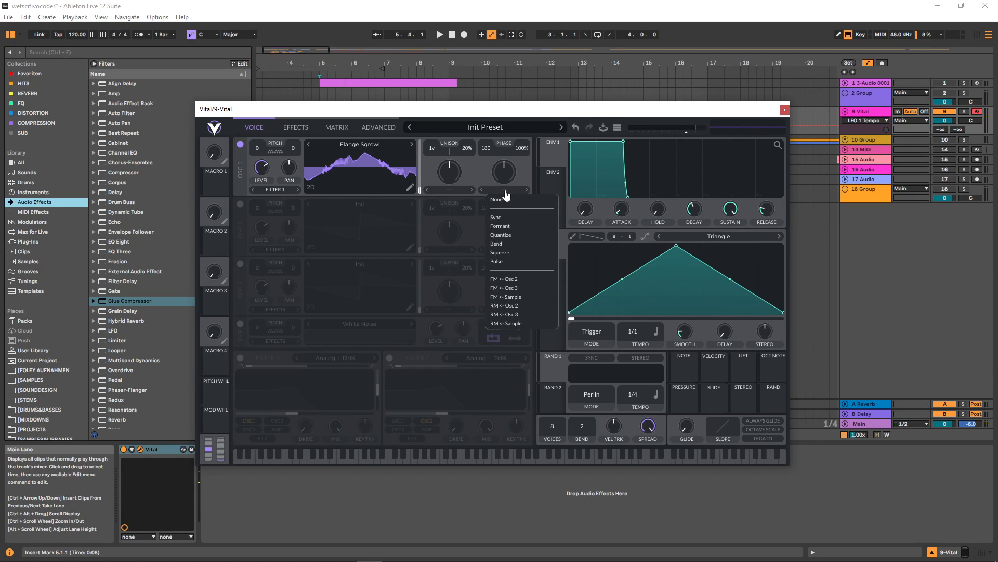
{"action": "left_click", "coordinate": [517, 245]}
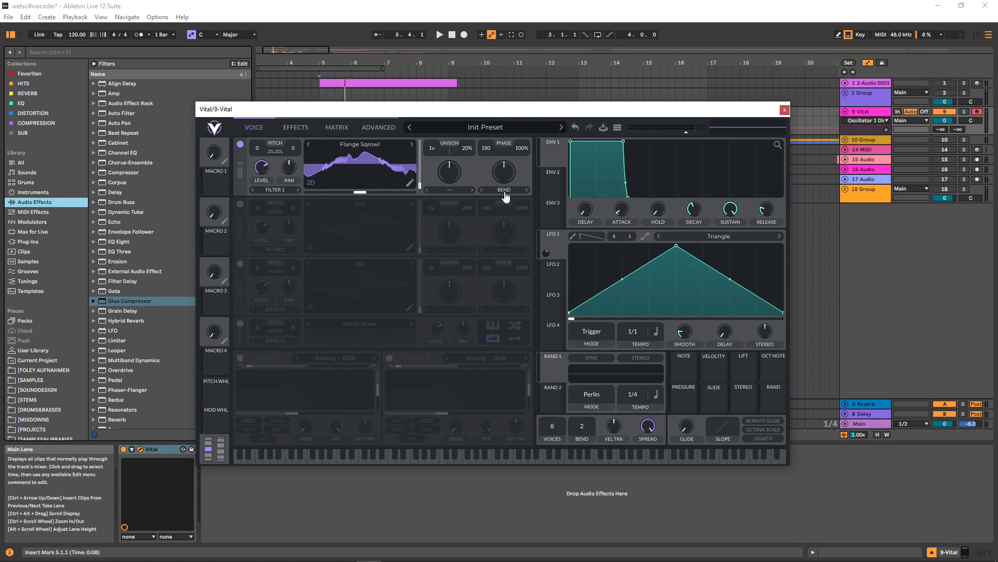
{"action": "mouse_move", "coordinate": [504, 176]}
{"action": "left_mouse_down"}
{"action": "mouse_move", "coordinate": [504, 136]}
{"action": "mouse_move", "coordinate": [504, 197]}
{"action": "mouse_move", "coordinate": [510, 133]}
{"action": "mouse_move", "coordinate": [509, 173]}
{"action": "left_mouse_up"}
{"action": "left_click_drag", "start_coordinate": [552, 242], "coordinate": [505, 176]}
{"action": "key", "text": "a"}
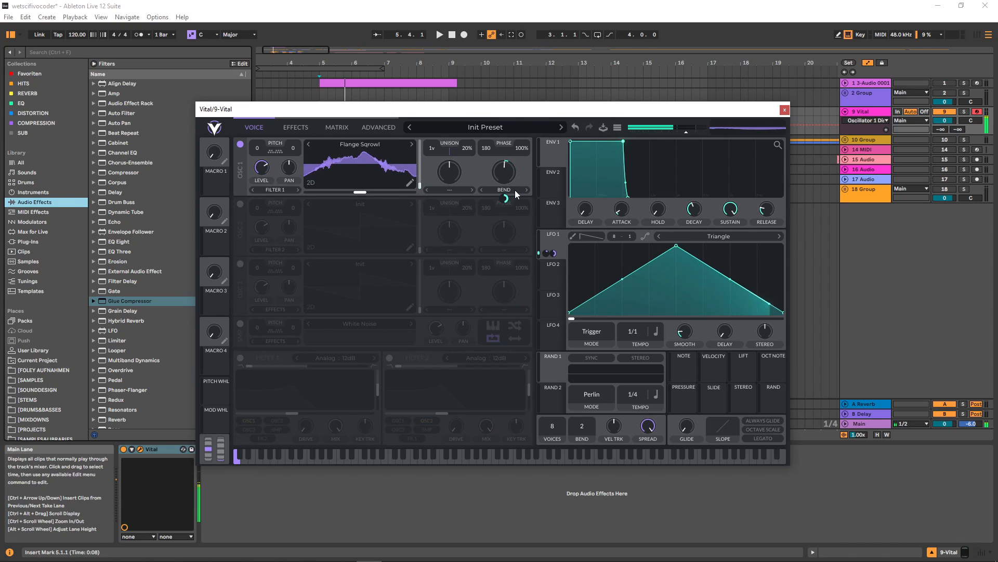
Step: Try the Vocode spectral morph on oscillator 1 and sweep its amount
{"action": "left_click", "coordinate": [450, 190]}
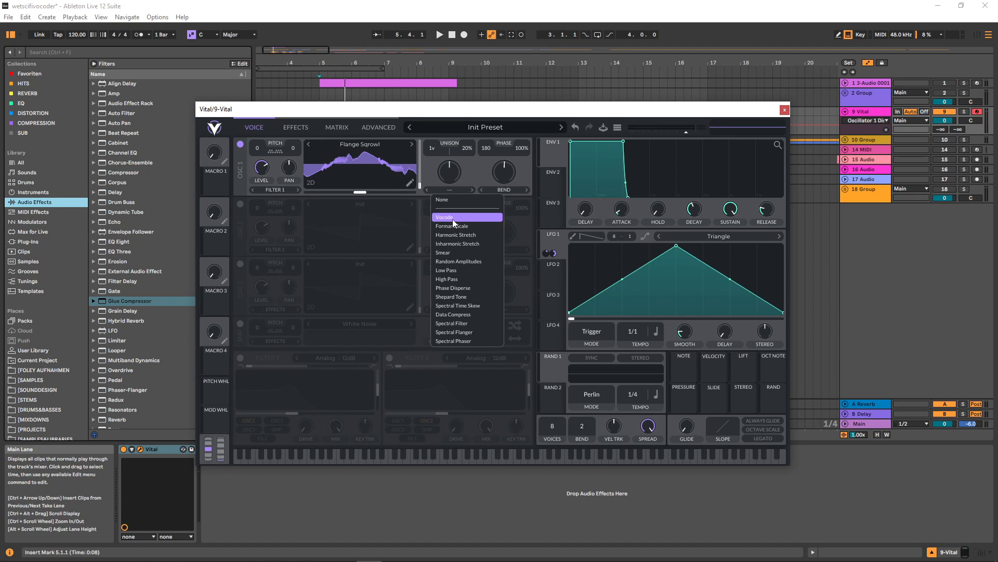
{"action": "left_click", "coordinate": [452, 218]}
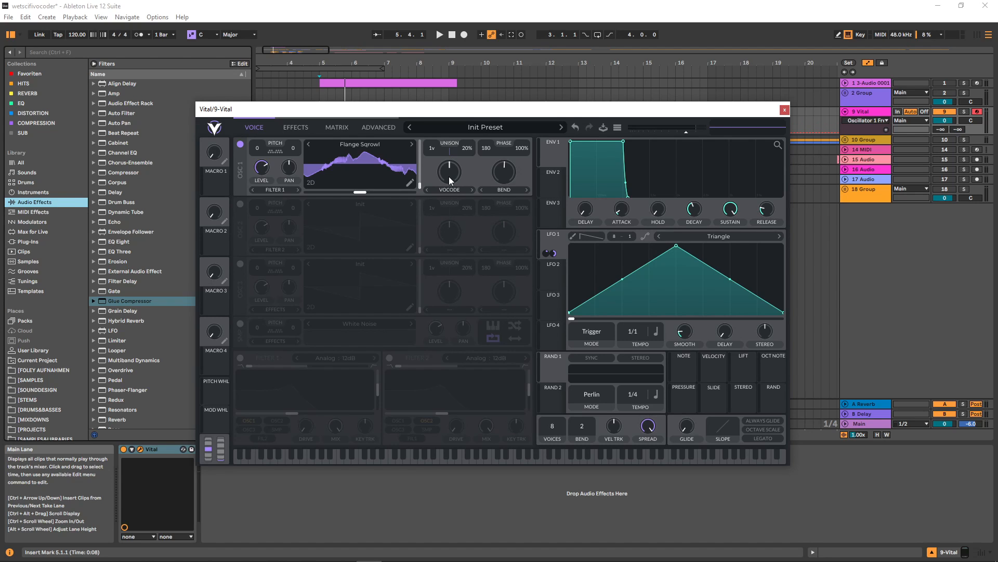
{"action": "left_click_drag", "start_coordinate": [448, 176], "coordinate": [461, 211]}
Step: Set oscillator 1's spectral morph to Spectral Filter and raise its amount to about the middle
{"action": "left_click", "coordinate": [457, 190]}
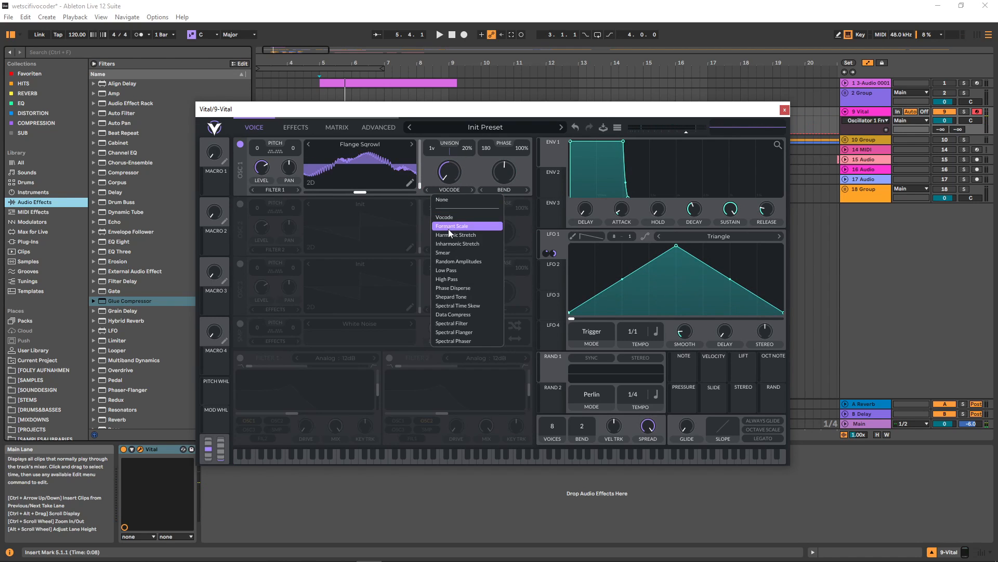
{"action": "left_click", "coordinate": [478, 324]}
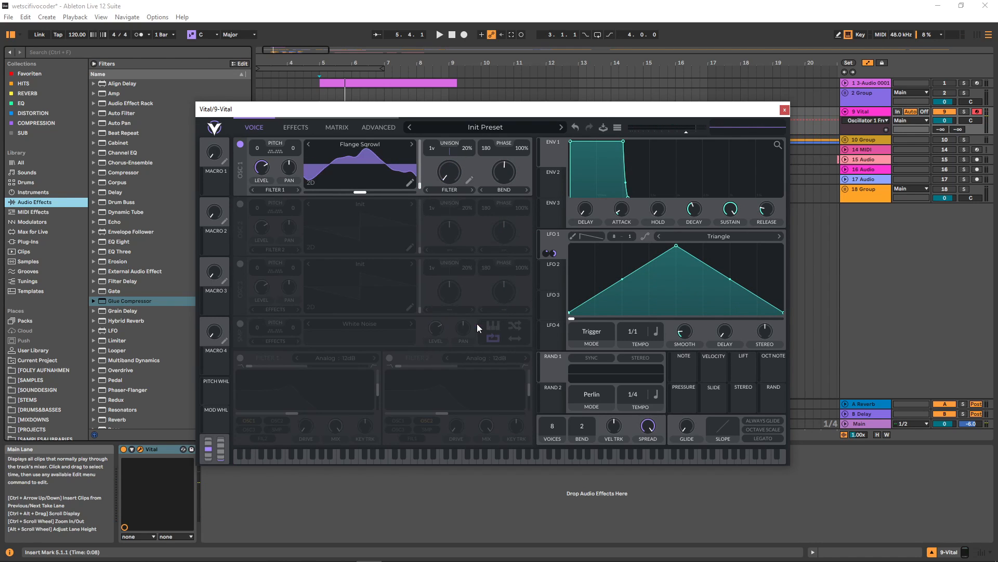
{"action": "left_click_drag", "start_coordinate": [448, 179], "coordinate": [459, 137]}
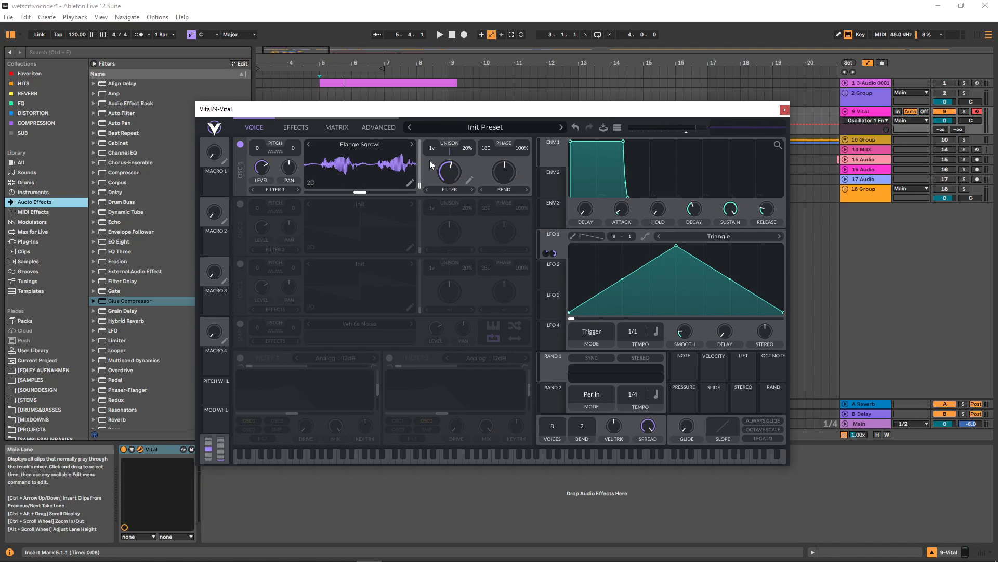
Step: Enable the multiband Compressor effect and raise its attack to maximum
{"action": "left_click", "coordinate": [298, 128]}
{"action": "left_click", "coordinate": [240, 178]}
{"action": "left_click", "coordinate": [255, 187]}
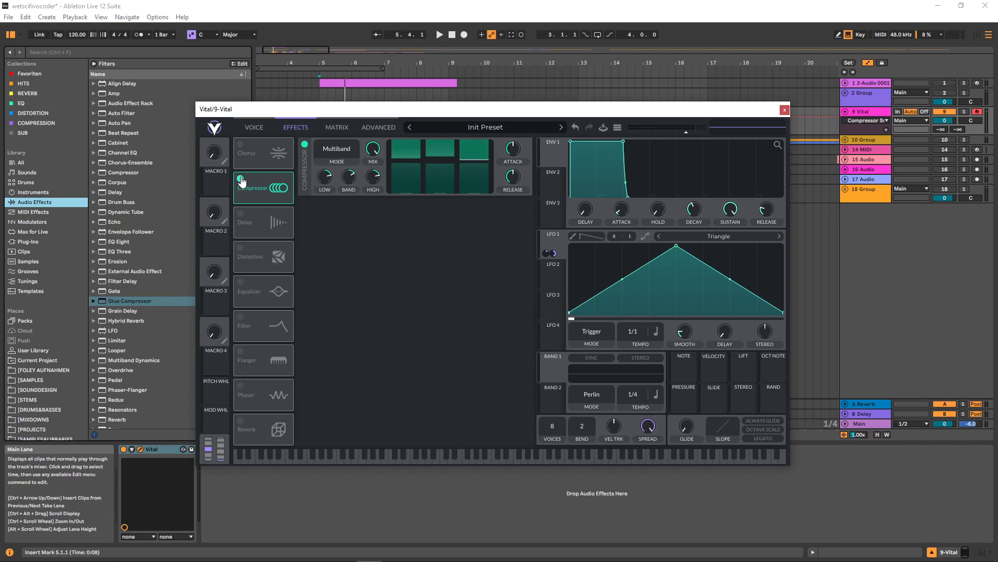
{"action": "left_click_drag", "start_coordinate": [515, 152], "coordinate": [513, 89]}
{"action": "left_click", "coordinate": [255, 128]}
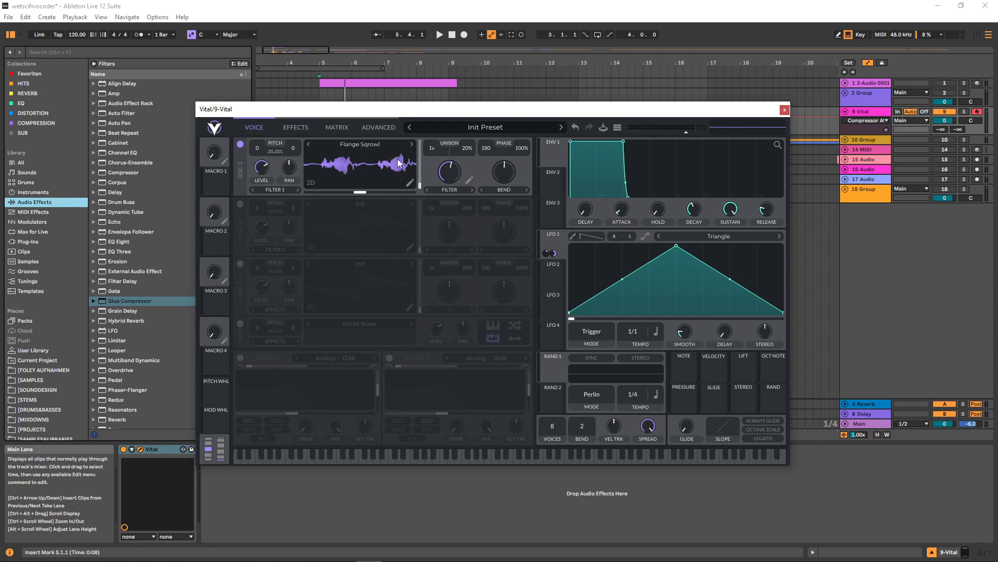
Step: Lower oscillator 1's spectral filter amount, assign Macro 1 to it, and audition the sound while raising the macro
{"action": "key", "text": "a"}
{"action": "mouse_move", "coordinate": [446, 177]}
{"action": "left_mouse_down"}
{"action": "mouse_move", "coordinate": [446, 150]}
{"action": "mouse_move", "coordinate": [448, 187]}
{"action": "mouse_move", "coordinate": [455, 152]}
{"action": "mouse_move", "coordinate": [454, 182]}
{"action": "left_mouse_up"}
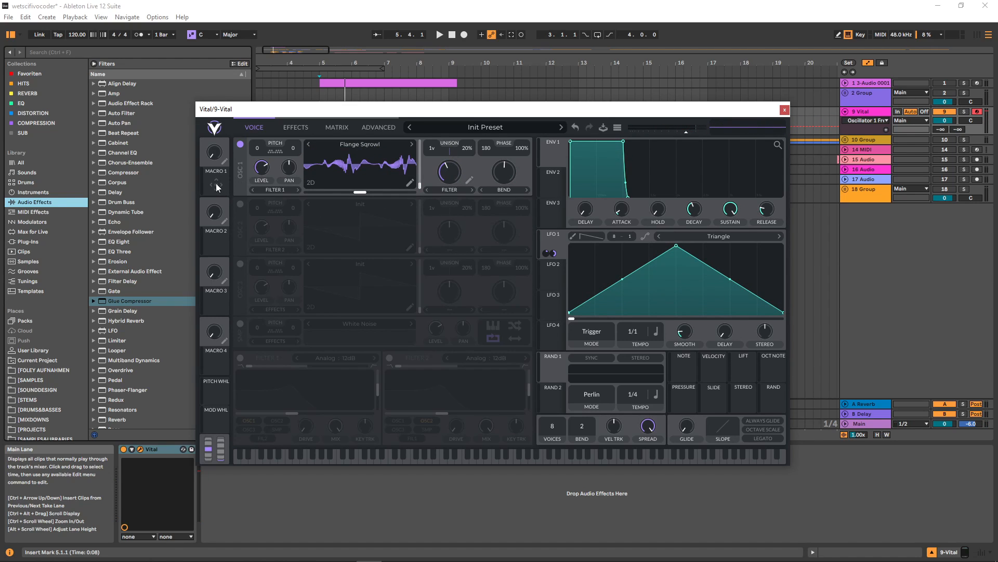
{"action": "left_click_drag", "start_coordinate": [214, 185], "coordinate": [449, 173]}
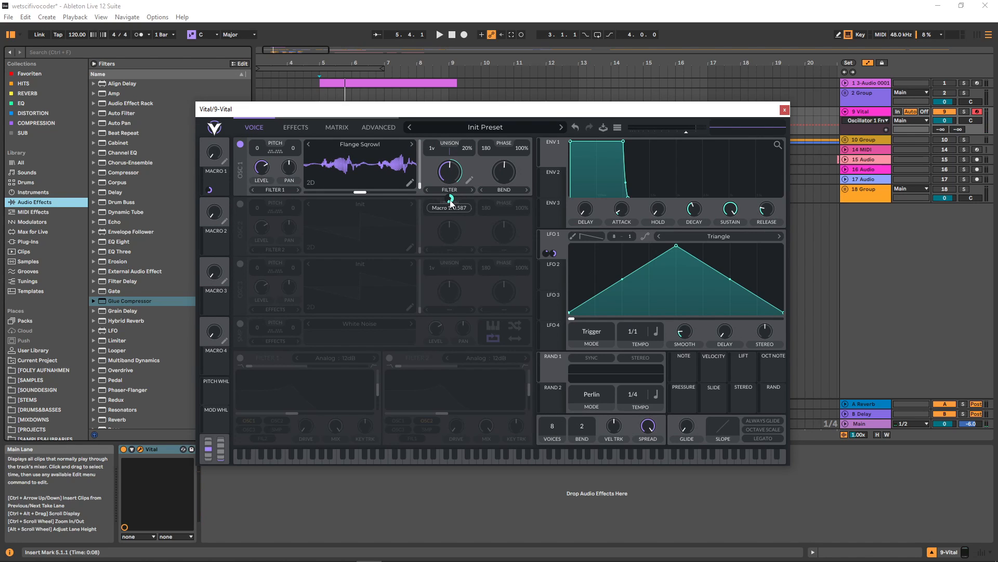
{"action": "left_click_drag", "start_coordinate": [450, 202], "coordinate": [450, 200]}
{"action": "key", "text": "a"}
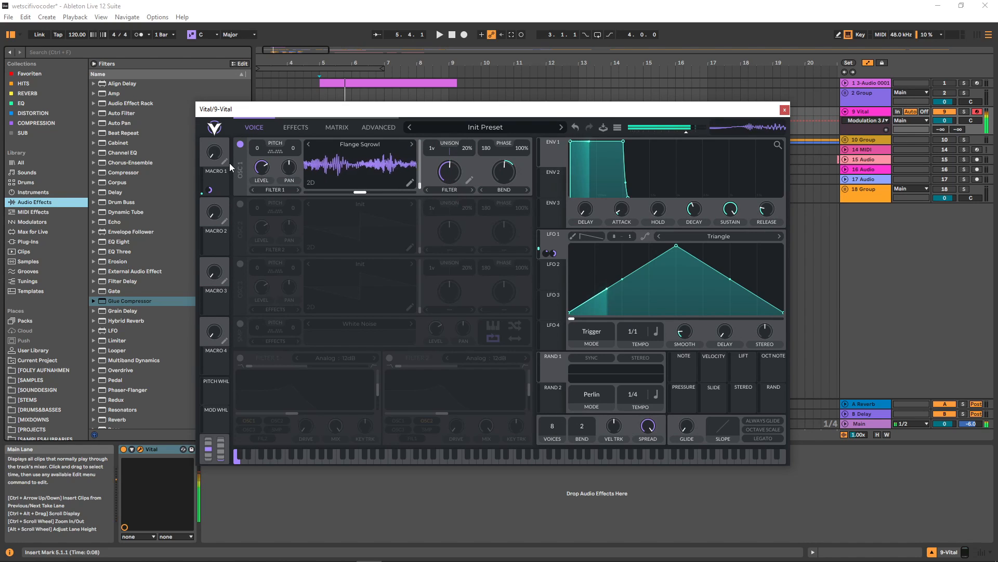
{"action": "left_click_drag", "start_coordinate": [218, 154], "coordinate": [225, 96]}
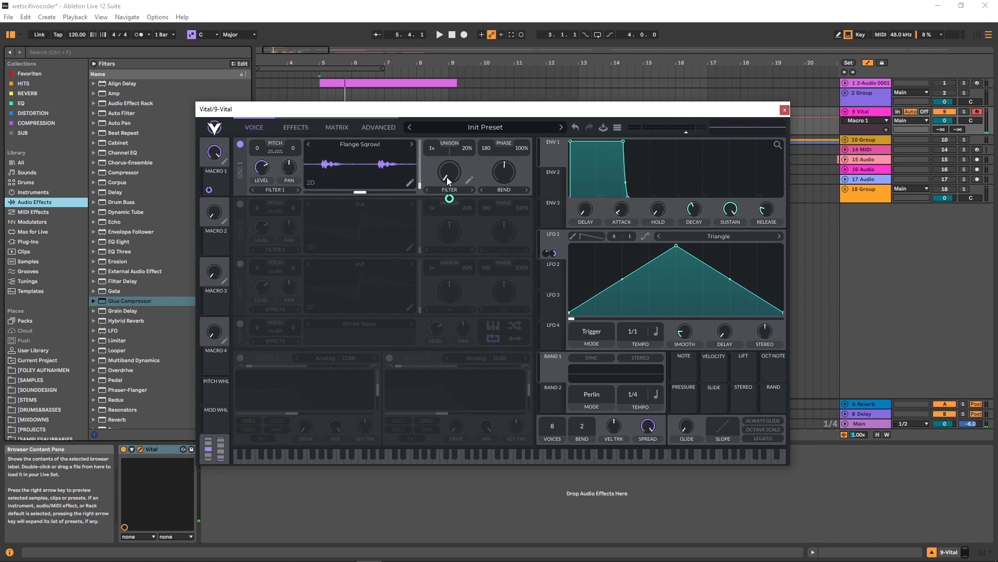
Step: Readjust the spectral filter's base amount and Macro 1 modulation depth, auditioning the range by returning Macro 1 to zero
{"action": "left_click_drag", "start_coordinate": [447, 181], "coordinate": [451, 154]}
{"action": "left_click_drag", "start_coordinate": [451, 199], "coordinate": [450, 216]}
{"action": "left_click_drag", "start_coordinate": [213, 152], "coordinate": [230, 213]}
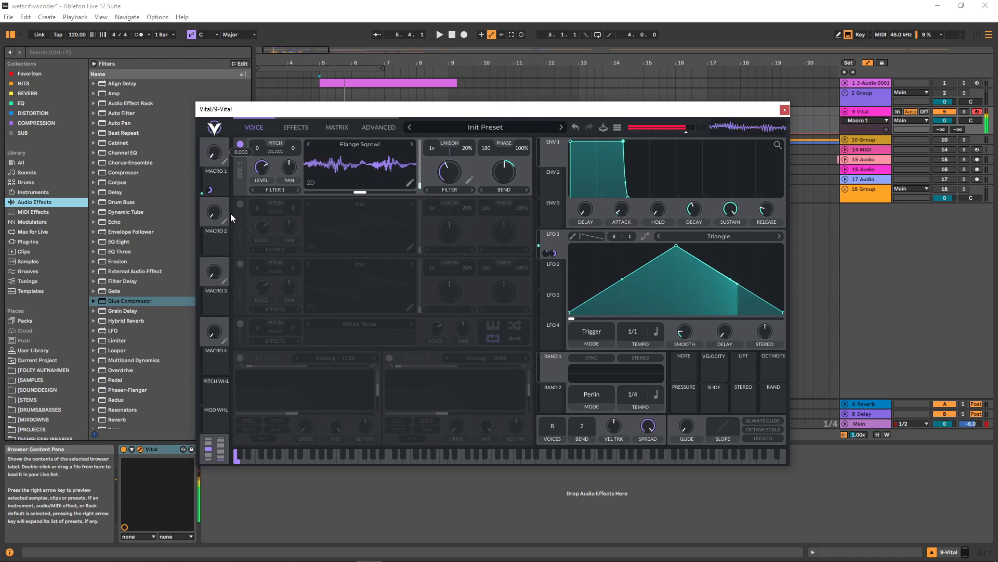
Step: Route Macro 1 to Voice Transpose in the modulation matrix with a small positive amount, and audition it with Macro 1
{"action": "left_click", "coordinate": [295, 127]}
{"action": "left_click", "coordinate": [337, 127]}
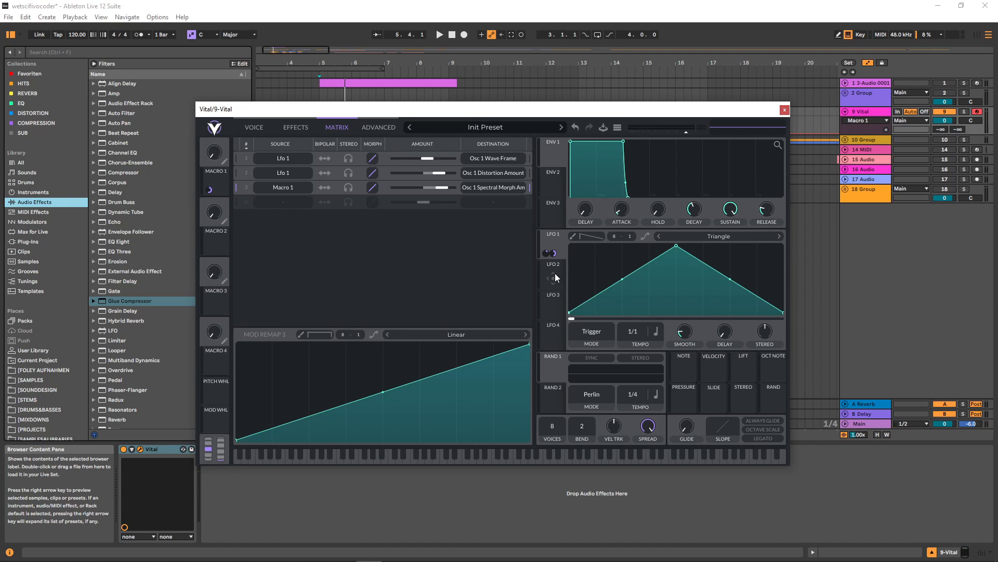
{"action": "left_click", "coordinate": [282, 203]}
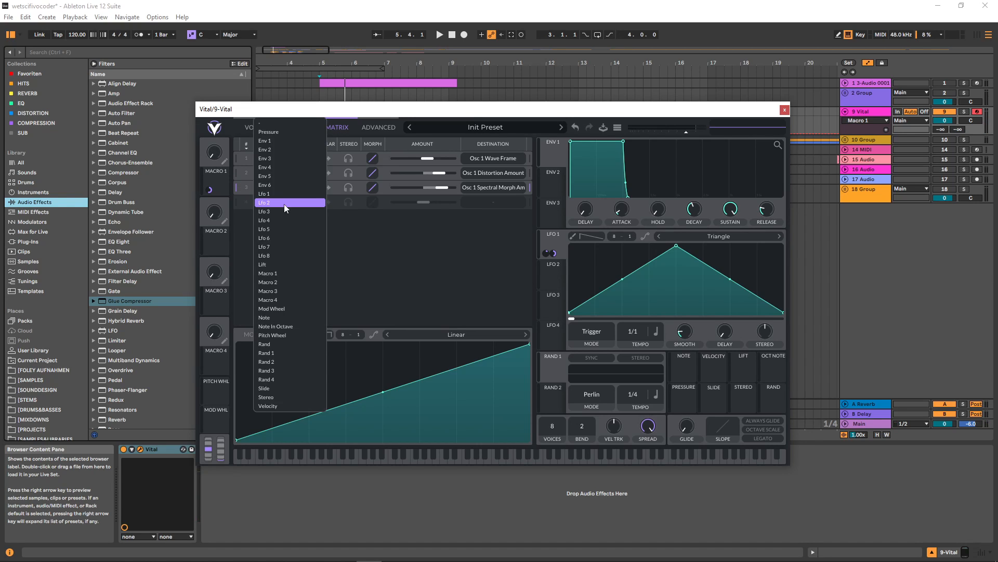
{"action": "left_click", "coordinate": [287, 252]}
{"action": "left_click", "coordinate": [468, 202]}
{"action": "left_click", "coordinate": [563, 167]}
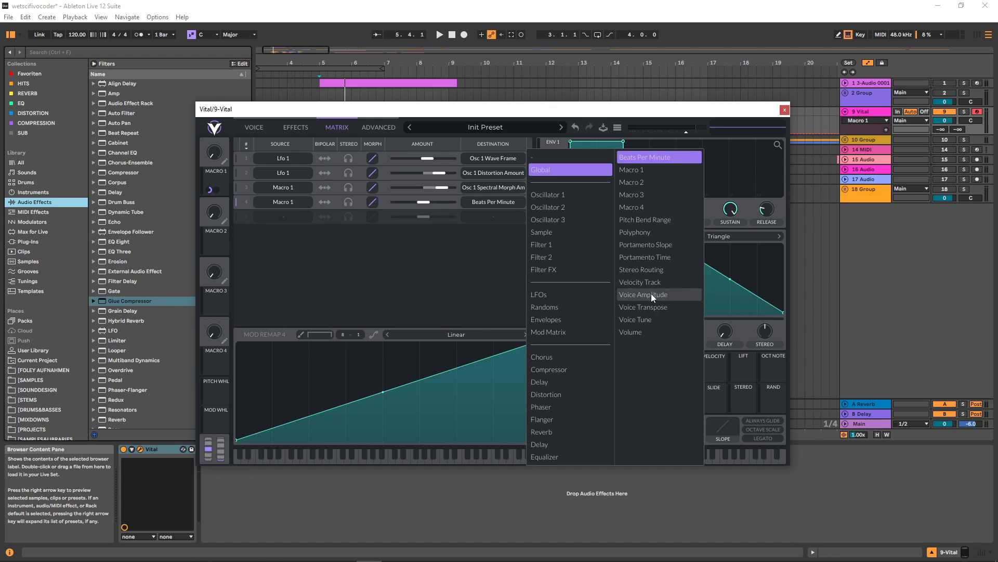
{"action": "left_click", "coordinate": [657, 306]}
{"action": "left_click_drag", "start_coordinate": [429, 206], "coordinate": [430, 204]}
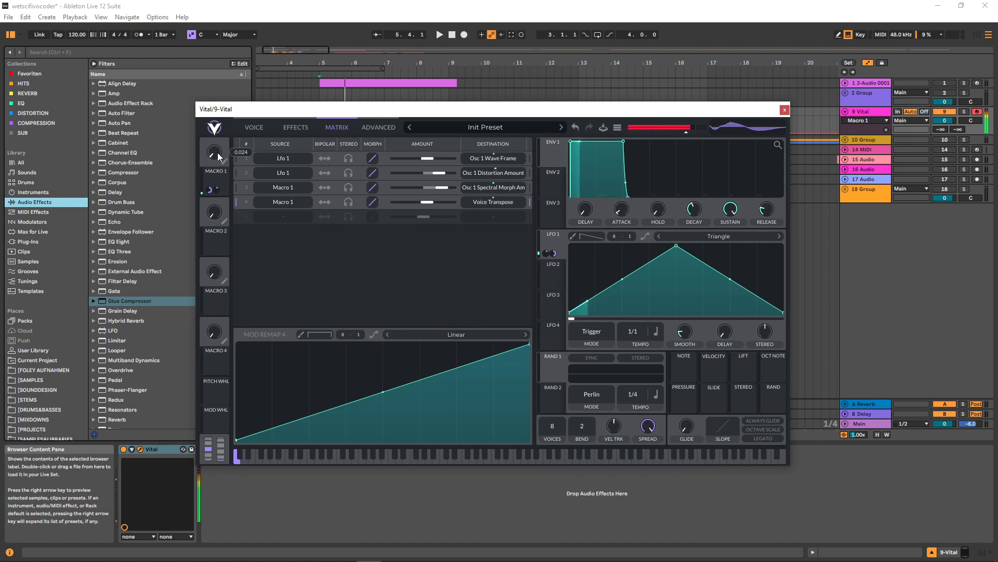
{"action": "mouse_move", "coordinate": [217, 152]}
{"action": "left_mouse_down"}
{"action": "mouse_move", "coordinate": [216, 92]}
{"action": "mouse_move", "coordinate": [230, 167]}
{"action": "left_mouse_up"}
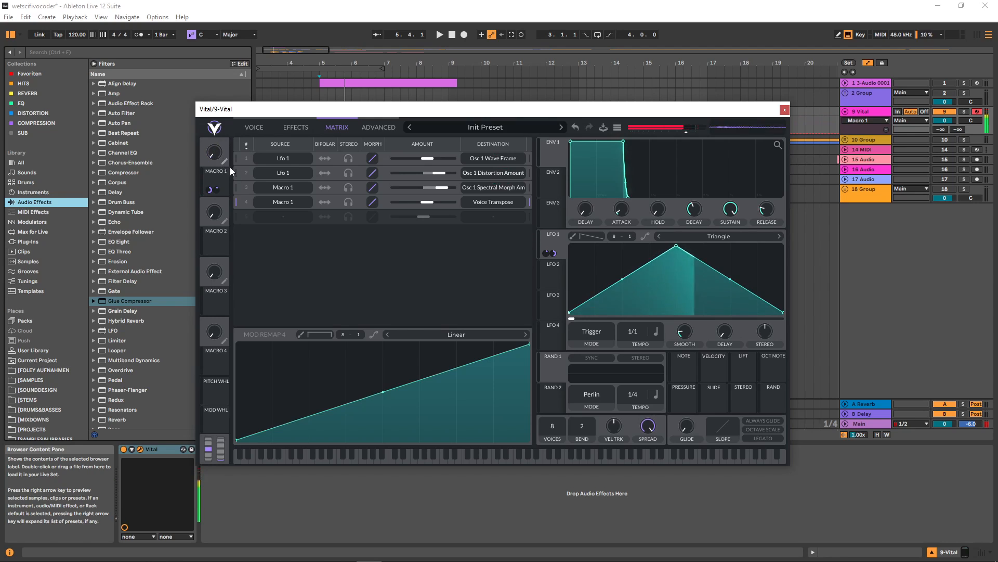
Step: Try bipolar modulation on the Macro 1 to Voice Transpose routing, revert it, and audition with Macro 1
{"action": "left_click", "coordinate": [325, 202]}
{"action": "mouse_move", "coordinate": [218, 156]}
{"action": "left_mouse_down"}
{"action": "mouse_move", "coordinate": [218, 103]}
{"action": "mouse_move", "coordinate": [224, 162]}
{"action": "left_mouse_up"}
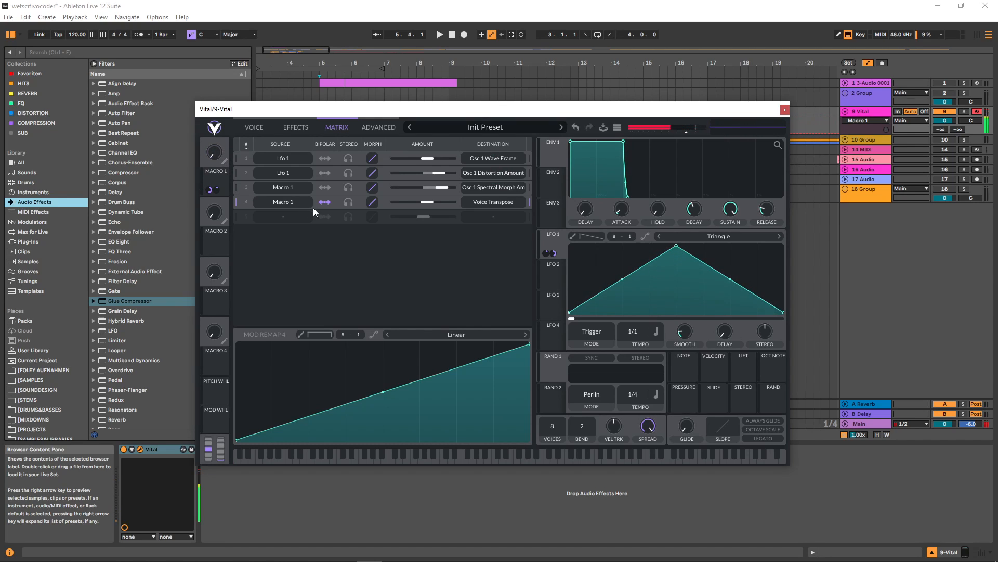
{"action": "left_click", "coordinate": [325, 202]}
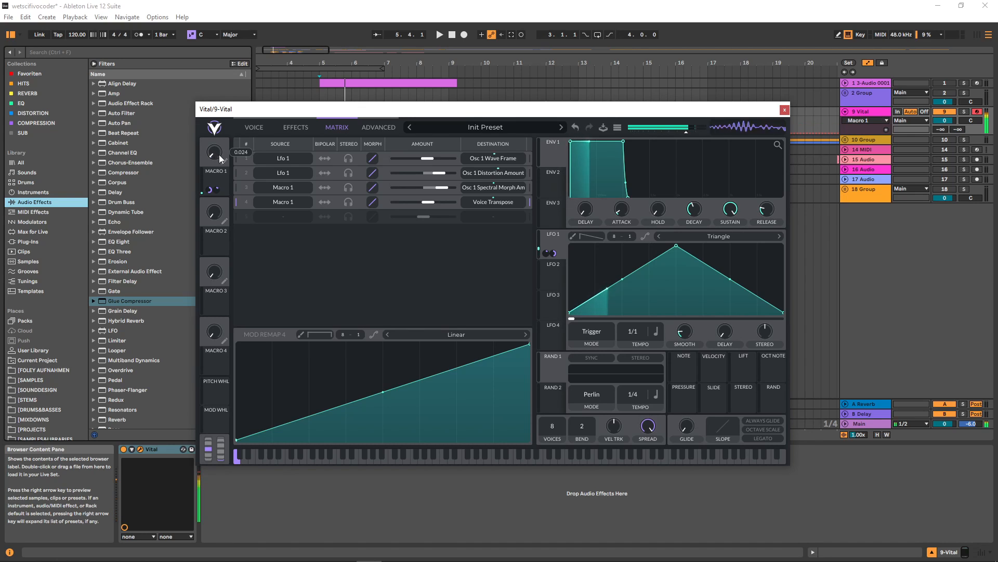
{"action": "mouse_move", "coordinate": [219, 154]}
{"action": "left_mouse_down"}
{"action": "mouse_move", "coordinate": [216, 85]}
{"action": "mouse_move", "coordinate": [224, 155]}
{"action": "left_mouse_up"}
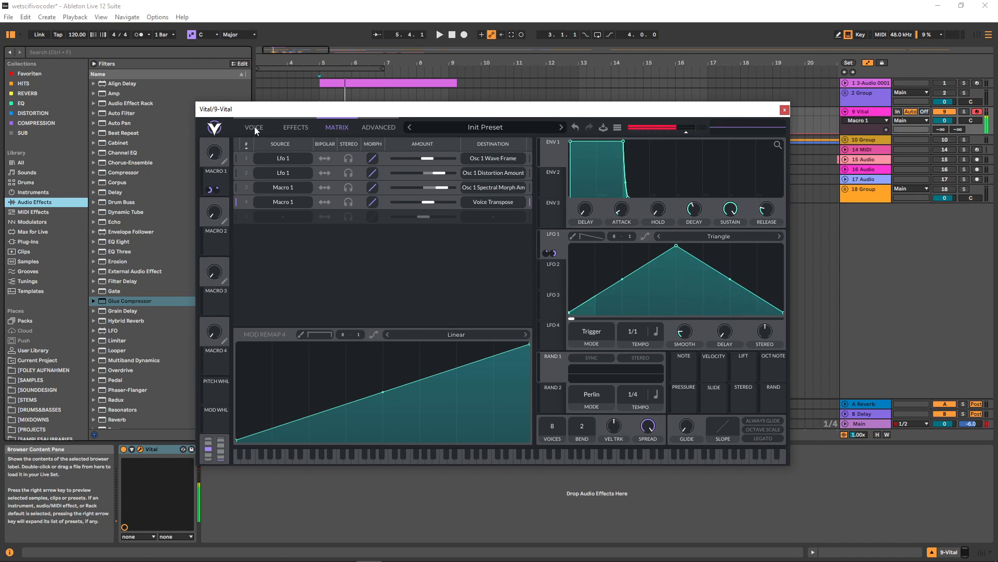
Step: Enable the Chorus effect, lower its mix, and audition the sound by sweeping Macro 1
{"action": "left_click", "coordinate": [295, 127]}
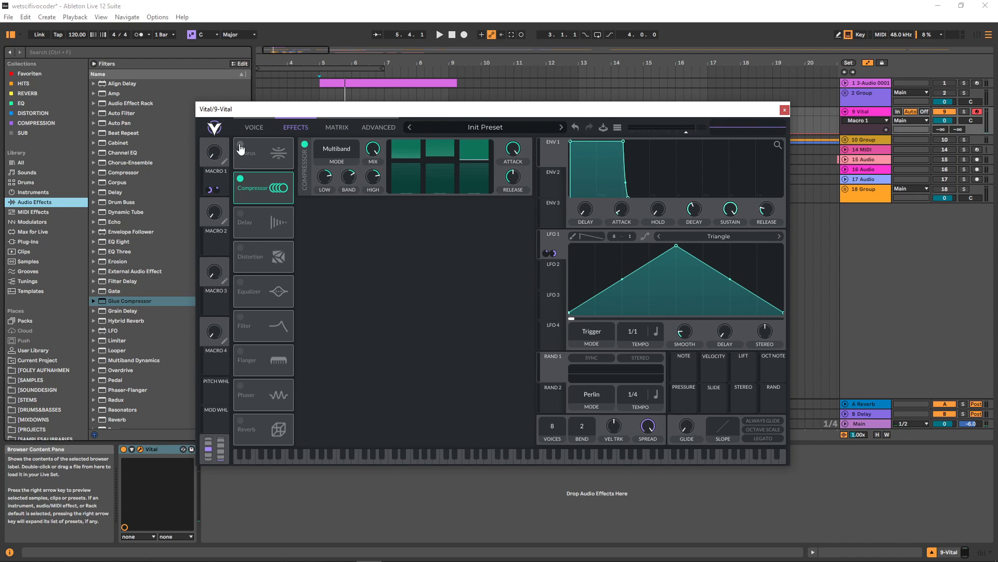
{"action": "left_click", "coordinate": [240, 145]}
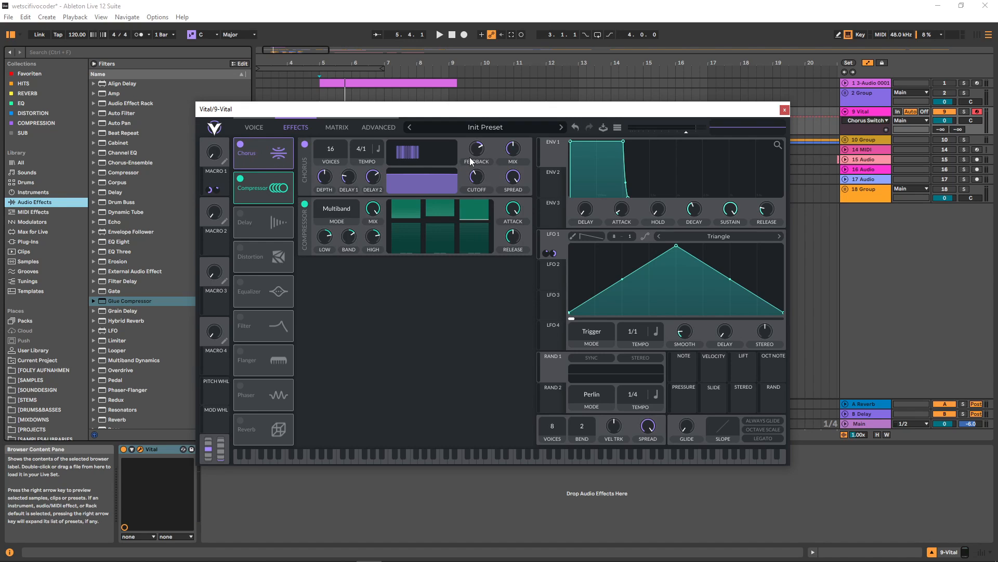
{"action": "left_click_drag", "start_coordinate": [515, 146], "coordinate": [519, 172]}
{"action": "key", "text": "a"}
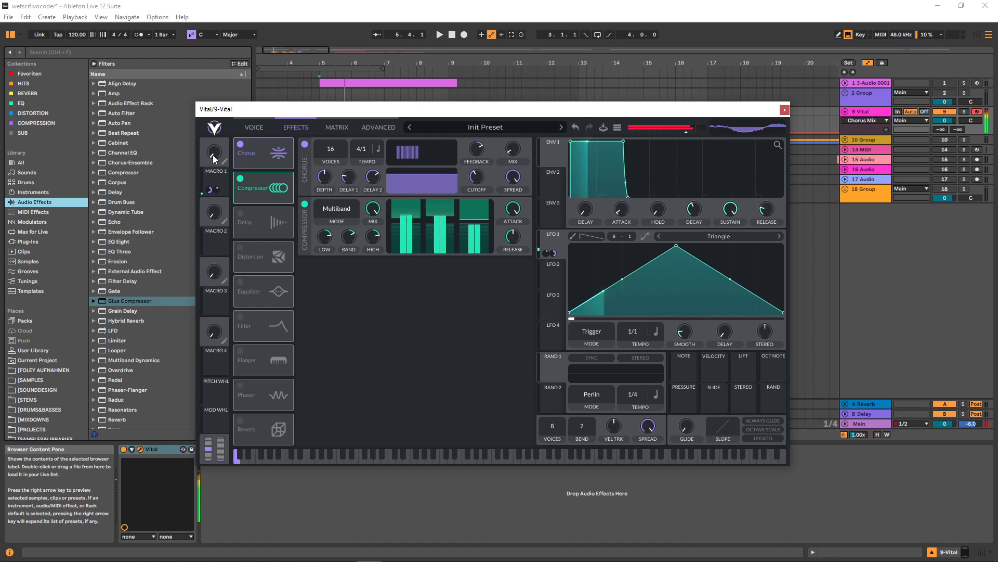
{"action": "left_click_drag", "start_coordinate": [214, 155], "coordinate": [233, 164]}
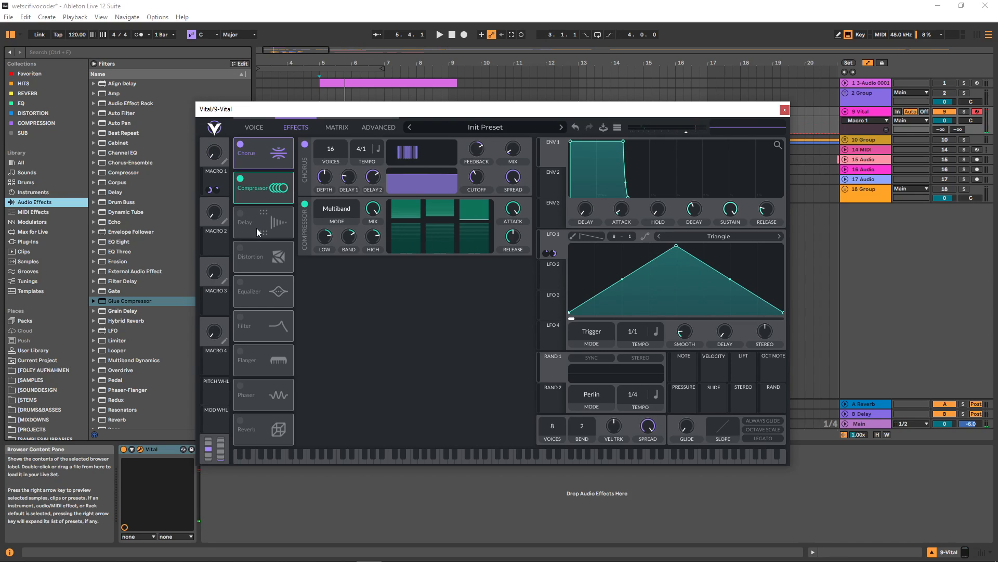
Step: Move the Delay before the Compressor, enable it in Ping Pong mode, and audition the sound with Macro 1
{"action": "left_click_drag", "start_coordinate": [258, 224], "coordinate": [256, 188]}
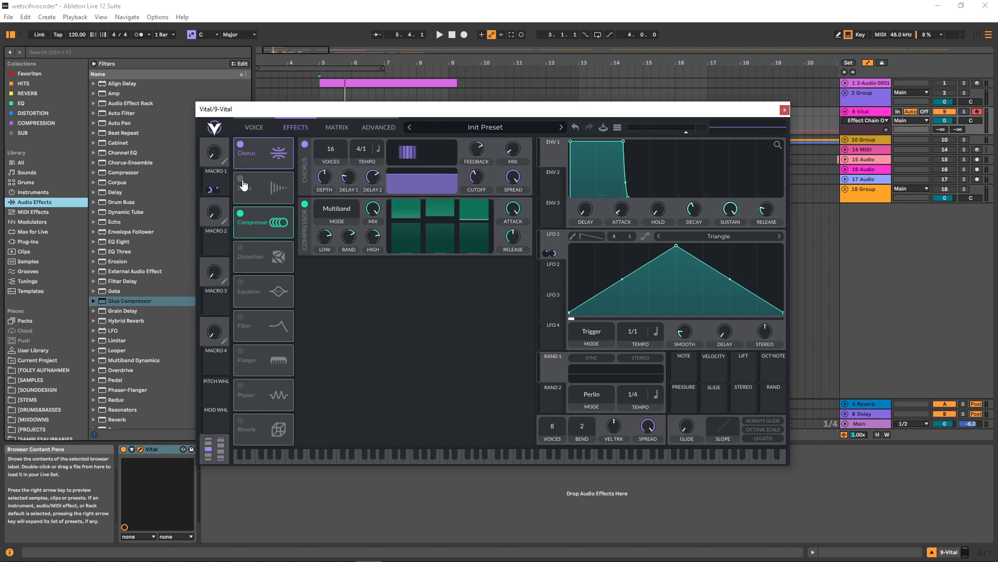
{"action": "left_click", "coordinate": [241, 180]}
{"action": "left_click", "coordinate": [350, 236]}
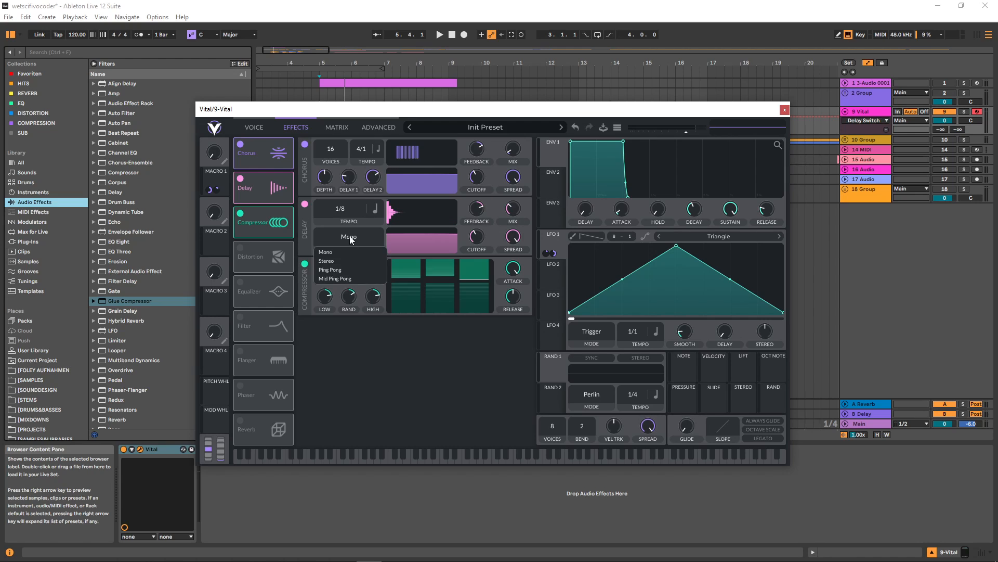
{"action": "left_click", "coordinate": [344, 270]}
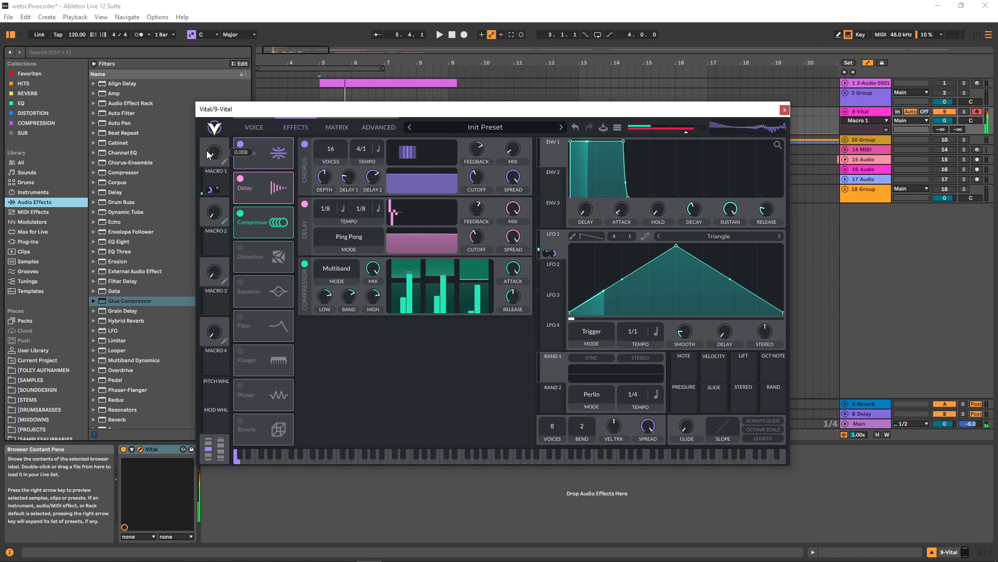
{"action": "left_click_drag", "start_coordinate": [211, 151], "coordinate": [235, 125]}
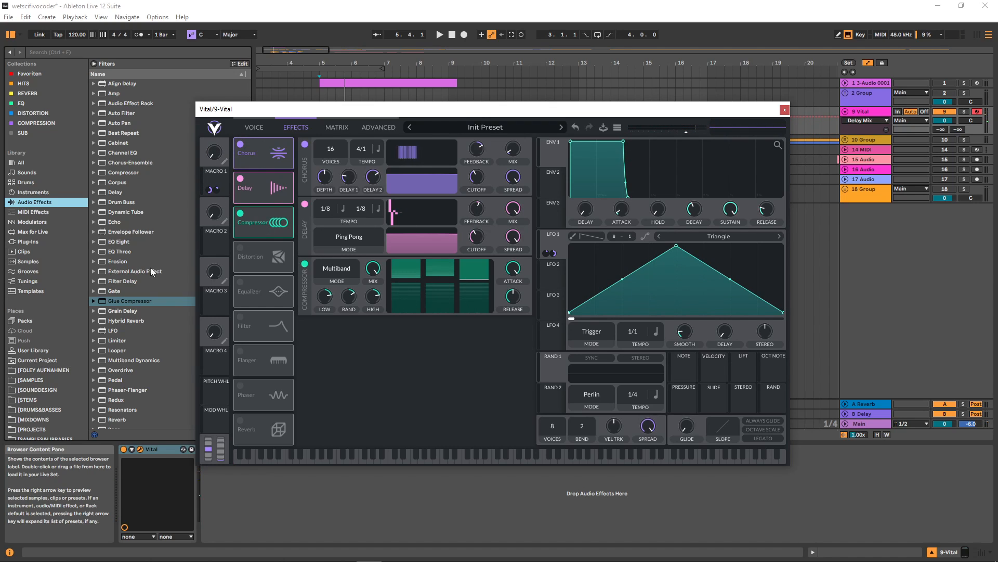
Step: Add the Multiband Dynamics OTT preset after Vital and audition the sound by sweeping Macro 1
{"action": "left_click", "coordinate": [100, 359]}
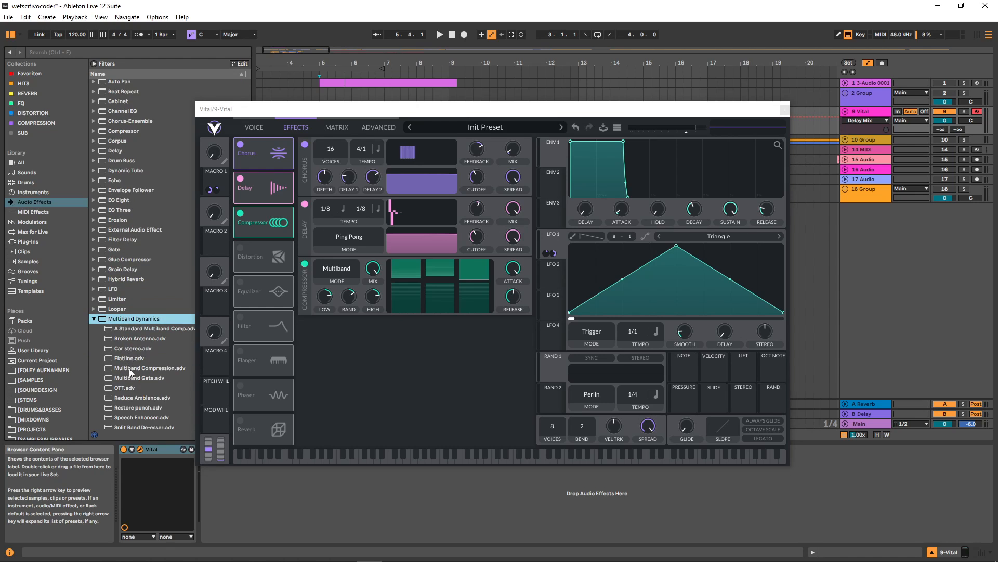
{"action": "double_click", "coordinate": [125, 390]}
{"action": "left_click_drag", "start_coordinate": [337, 116], "coordinate": [324, 89]}
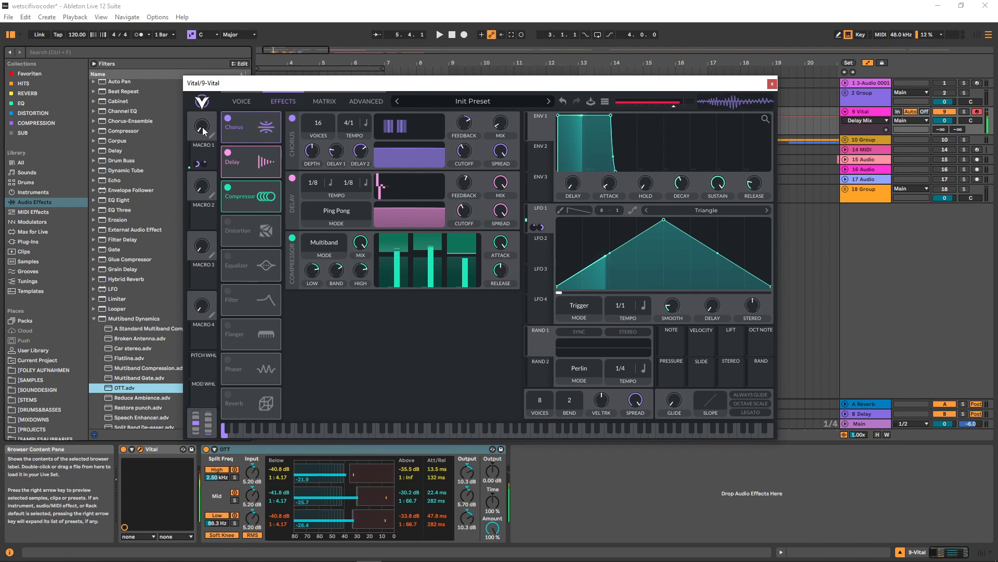
{"action": "left_click_drag", "start_coordinate": [202, 127], "coordinate": [229, 155]}
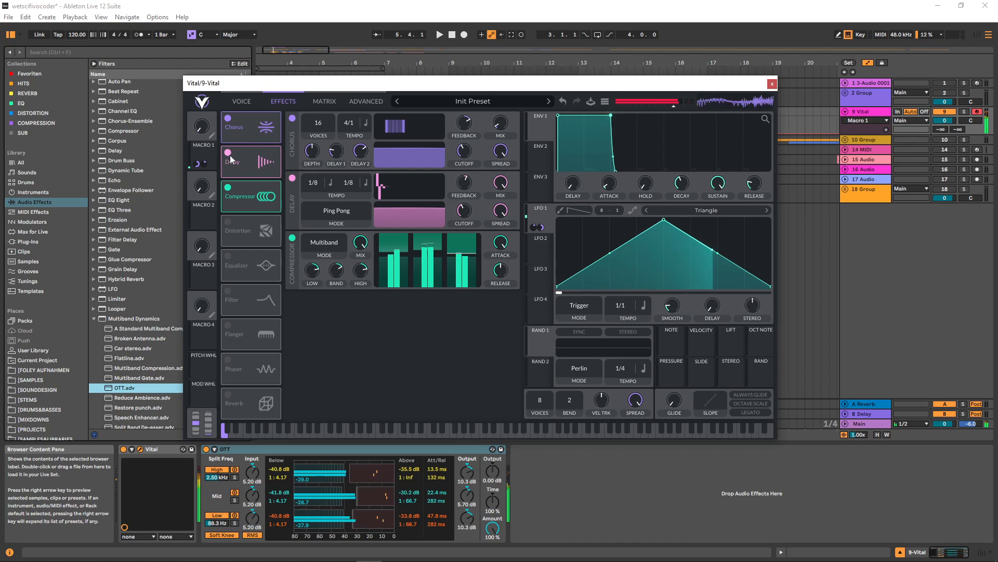
Step: Readjust the Macro 1 to Voice Transpose amount, trying positive and negative values while auditioning with Macro 1
{"action": "left_click", "coordinate": [326, 99]}
{"action": "left_click", "coordinate": [273, 99]}
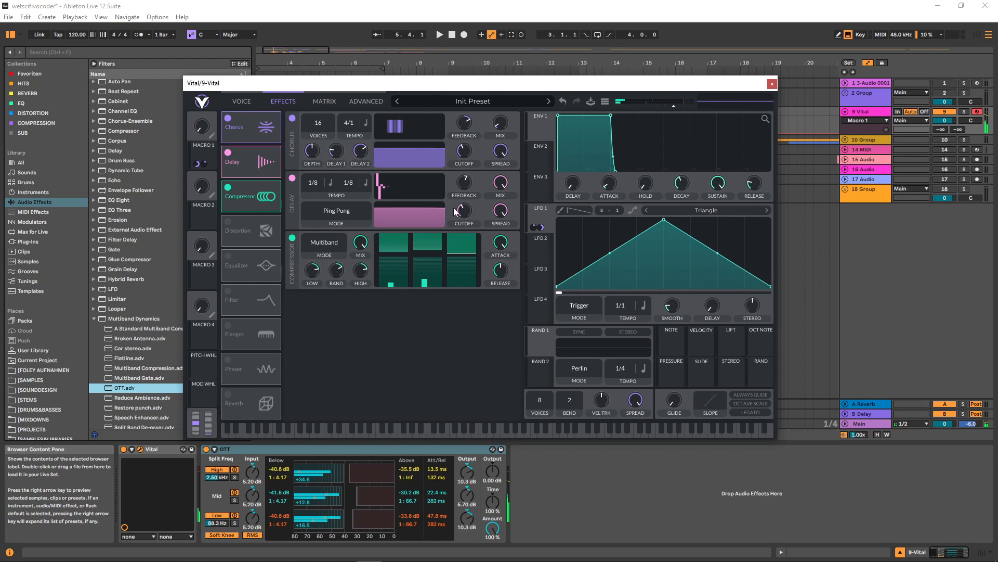
{"action": "left_click", "coordinate": [325, 101]}
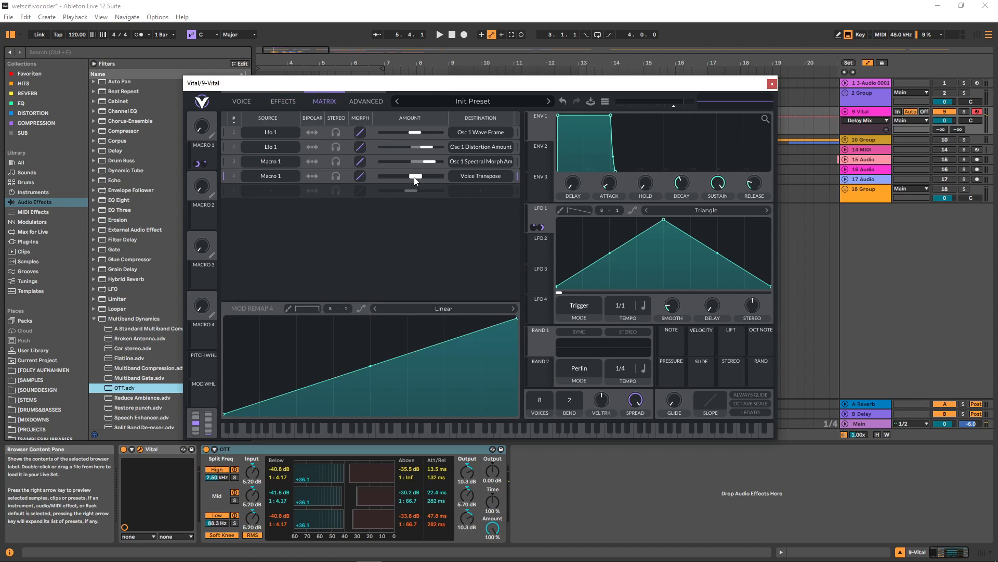
{"action": "left_click_drag", "start_coordinate": [414, 179], "coordinate": [416, 179]}
{"action": "mouse_move", "coordinate": [201, 127]}
{"action": "left_mouse_down"}
{"action": "mouse_move", "coordinate": [203, 70]}
{"action": "mouse_move", "coordinate": [204, 145]}
{"action": "left_mouse_up"}
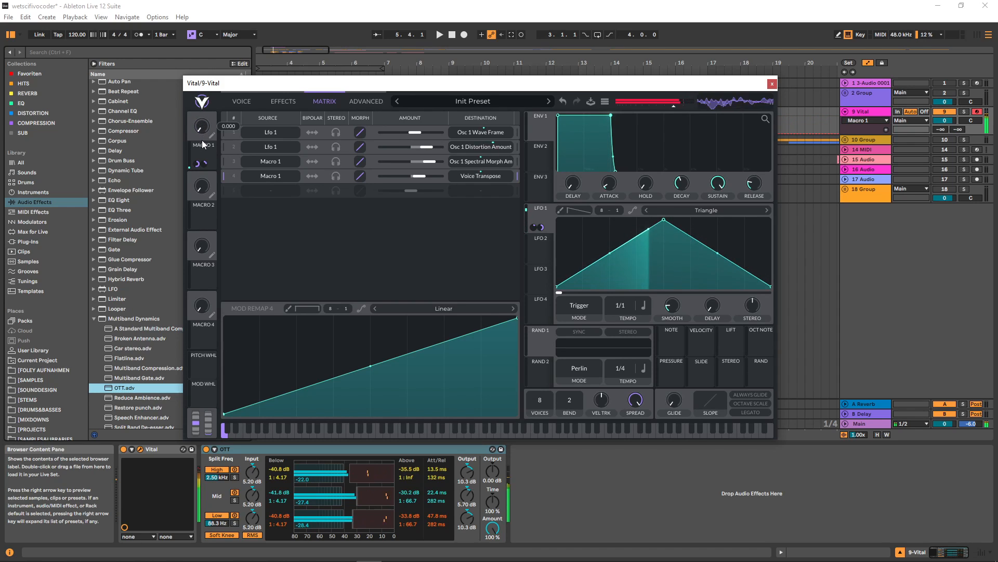
{"action": "left_click", "coordinate": [416, 177]}
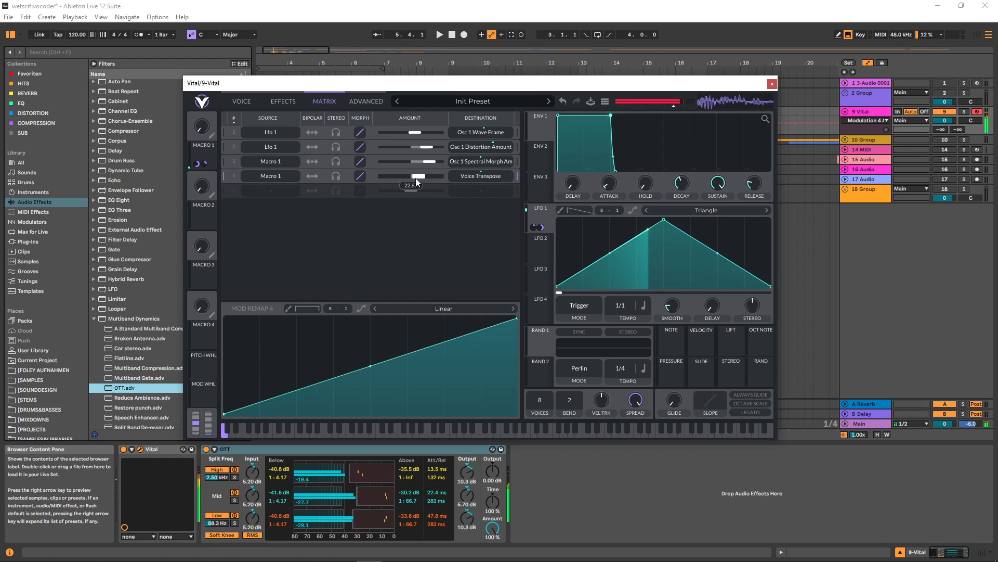
{"action": "left_click_drag", "start_coordinate": [416, 178], "coordinate": [387, 177]}
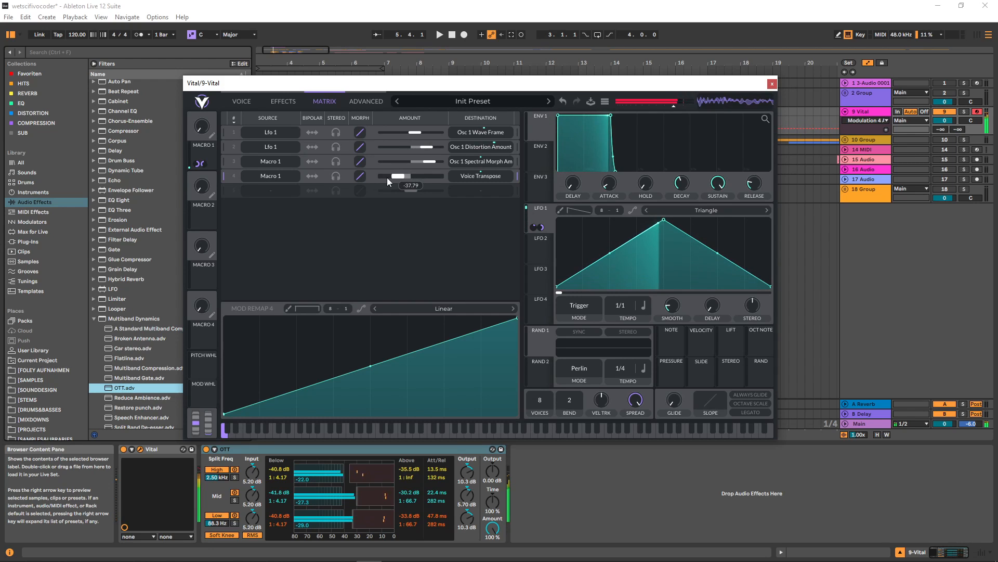
{"action": "left_click_drag", "start_coordinate": [201, 126], "coordinate": [203, 83]}
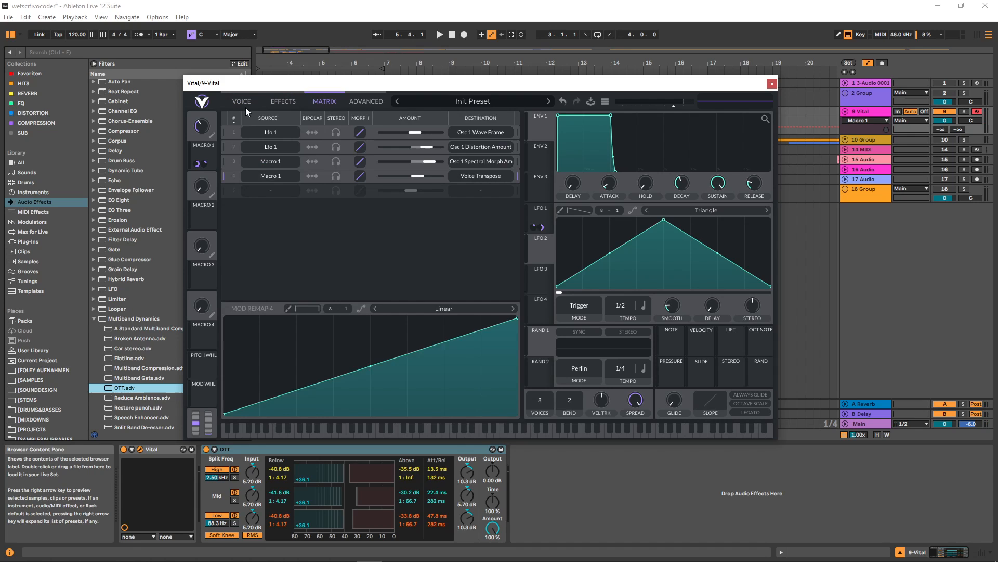
Step: Enable the Filter effect after the Compressor, lower its cutoff, and modulate the cutoff with LFO 2
{"action": "left_click", "coordinate": [283, 101]}
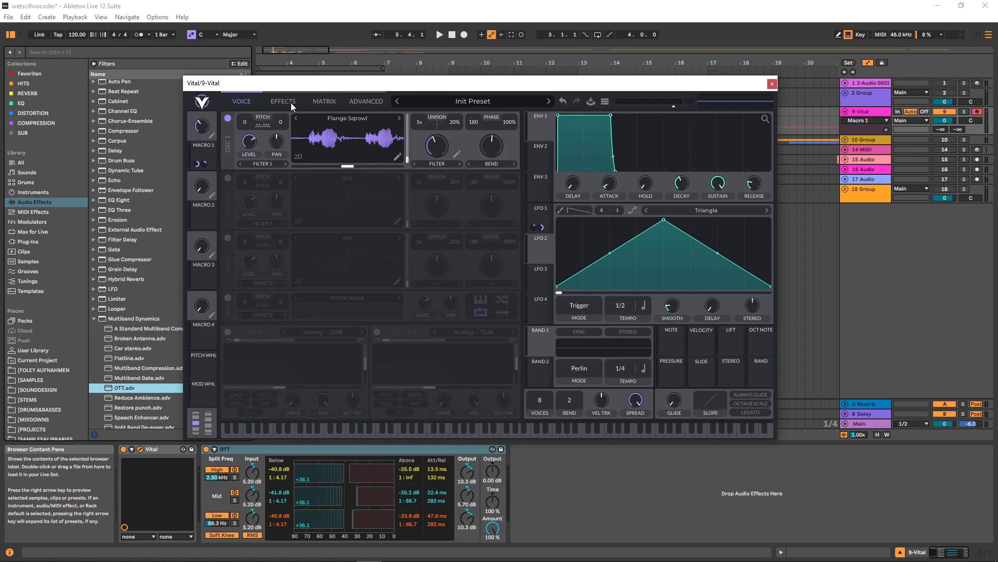
{"action": "left_click", "coordinate": [260, 273]}
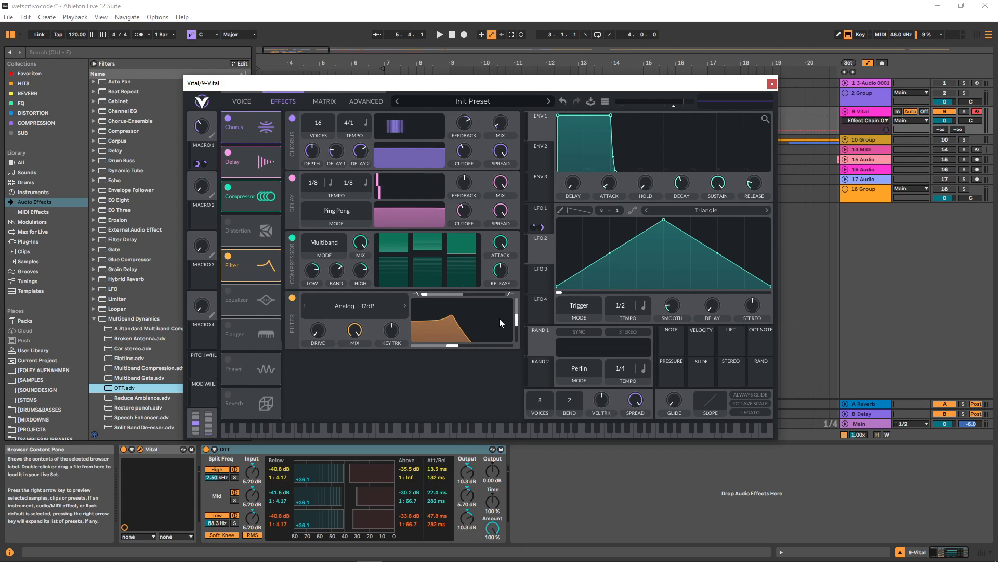
{"action": "left_click_drag", "start_coordinate": [501, 323], "coordinate": [431, 336]}
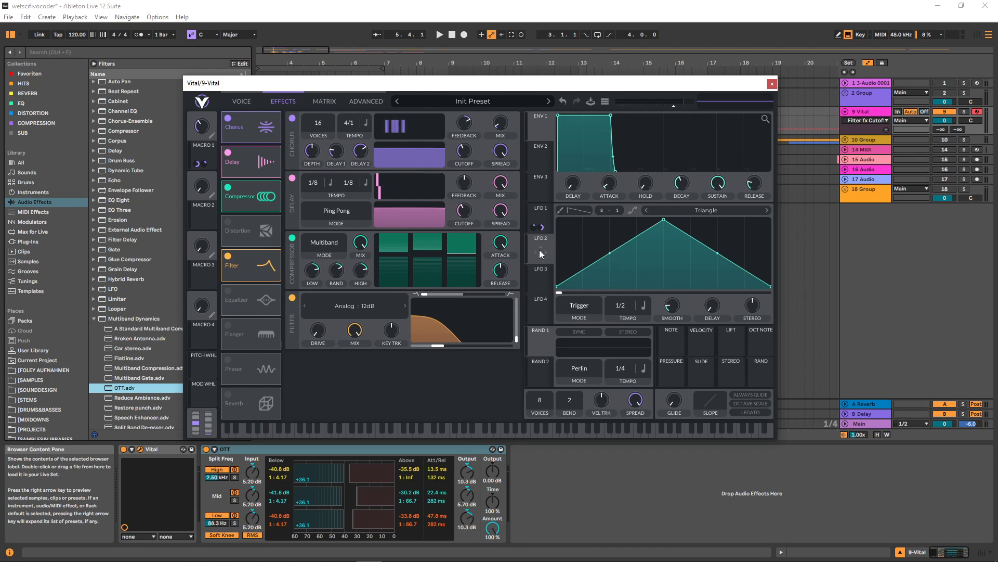
{"action": "left_click_drag", "start_coordinate": [540, 252], "coordinate": [461, 301]}
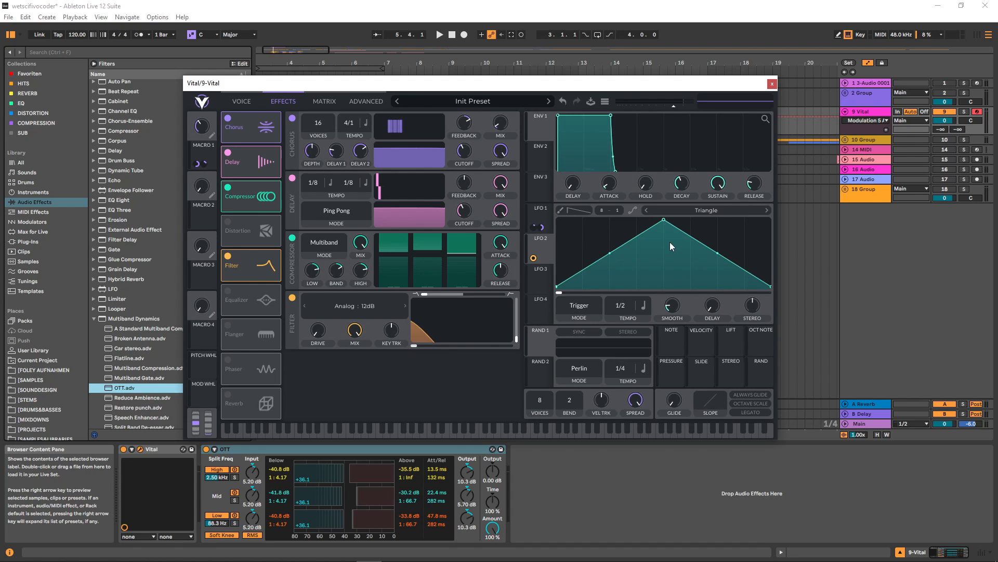
Step: Load the Nervous Groove shape into LFO 2 and audition the filter movement with Macro 1 raised
{"action": "left_click", "coordinate": [707, 212]}
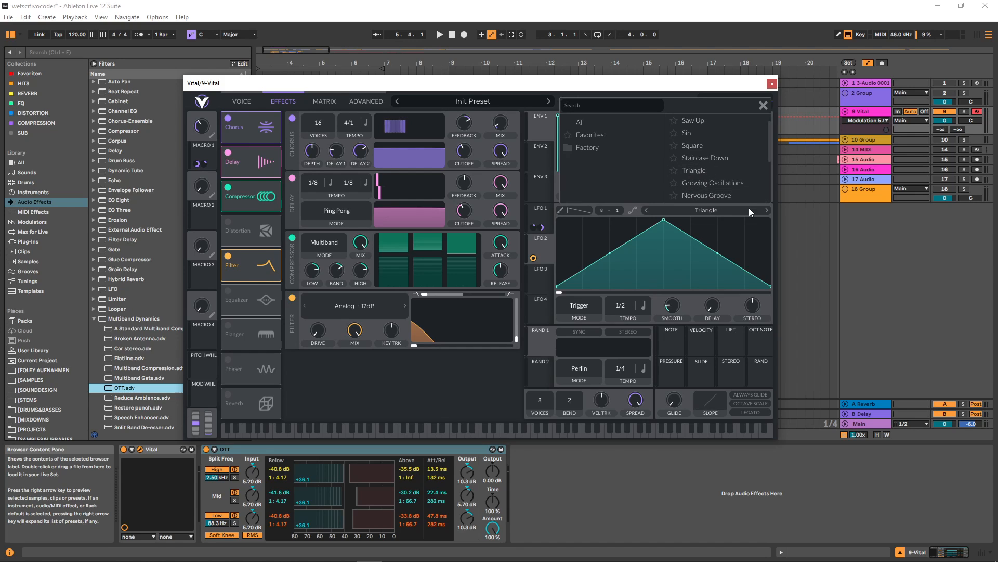
{"action": "double_click", "coordinate": [723, 195]}
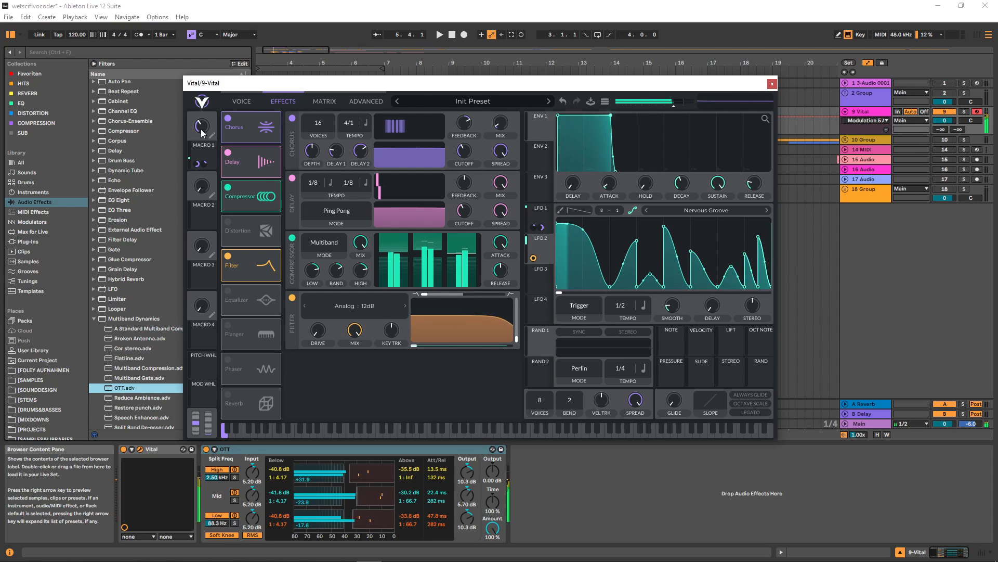
{"action": "left_click_drag", "start_coordinate": [201, 127], "coordinate": [203, 102]}
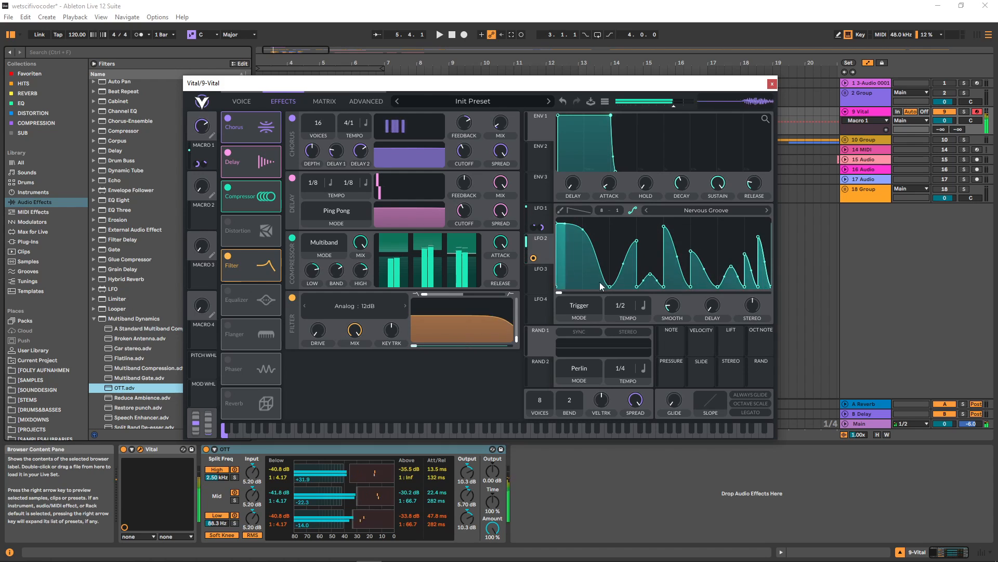
Step: Switch LFO 2's rate from tempo sync to seconds, set it to 21.80 secs, and assign Macro 1 to its frequency
{"action": "left_click_drag", "start_coordinate": [625, 304], "coordinate": [628, 310]}
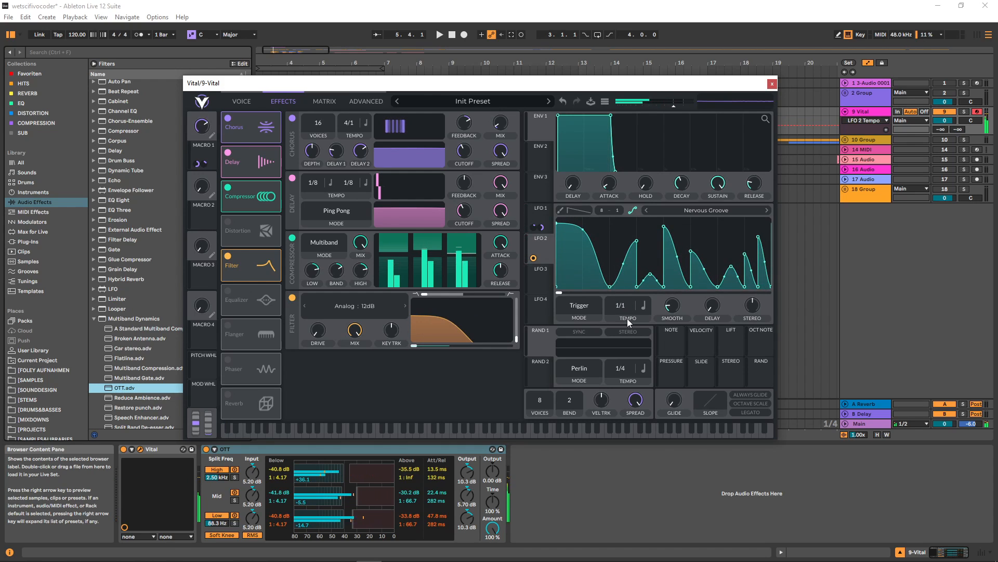
{"action": "left_click", "coordinate": [643, 305]}
{"action": "left_click", "coordinate": [656, 325]}
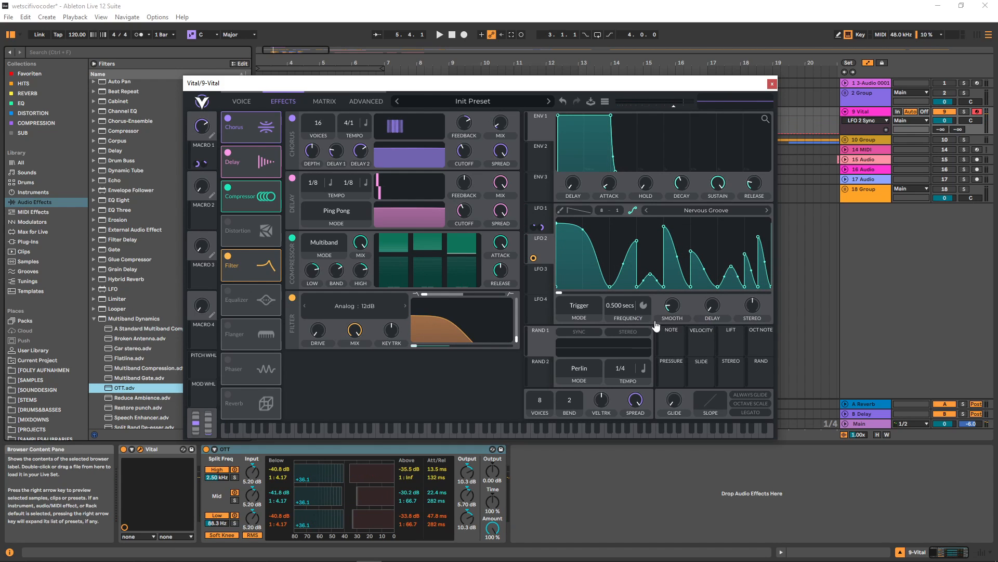
{"action": "left_click_drag", "start_coordinate": [623, 306], "coordinate": [627, 255]}
{"action": "left_click_drag", "start_coordinate": [202, 156], "coordinate": [628, 308]}
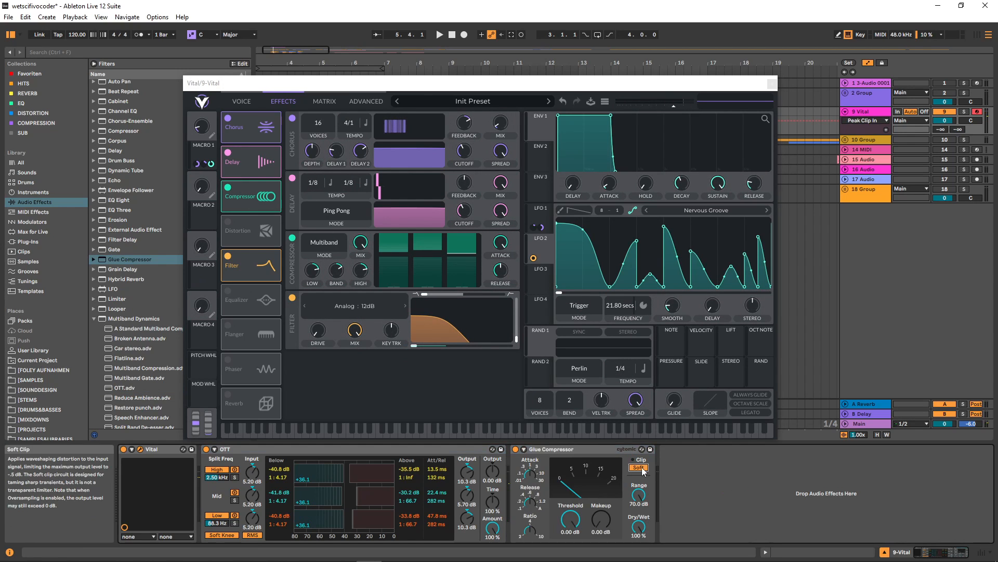
Step: Set the Glue Compressor's threshold to -27.3 dB and makeup to 12.5 dB, auditioning the sound with Macro 1
{"action": "mouse_move", "coordinate": [578, 523]}
{"action": "left_mouse_down"}
{"action": "mouse_move", "coordinate": [578, 546]}
{"action": "mouse_move", "coordinate": [571, 524]}
{"action": "mouse_move", "coordinate": [601, 512]}
{"action": "mouse_move", "coordinate": [601, 492]}
{"action": "mouse_move", "coordinate": [571, 514]}
{"action": "left_mouse_up"}
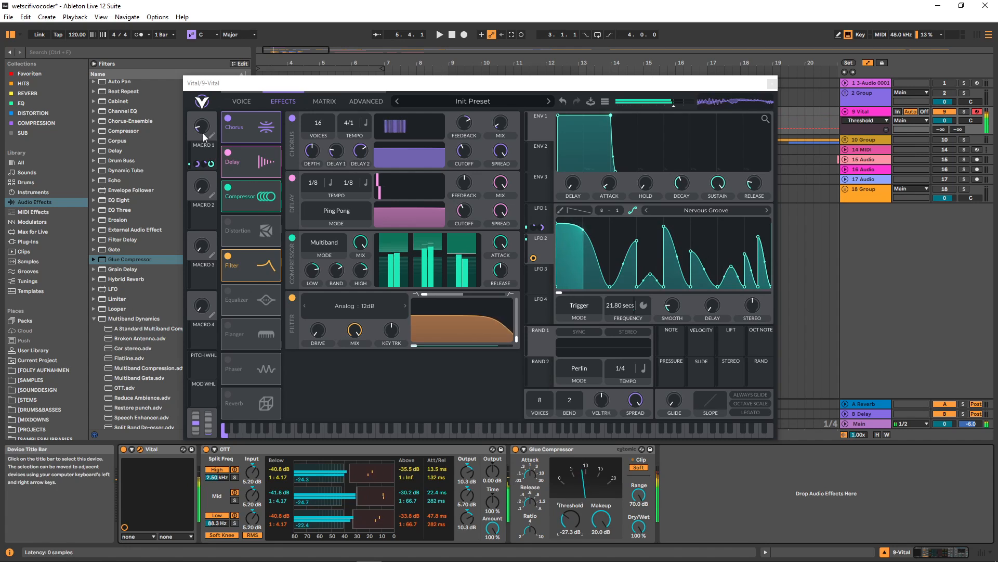
{"action": "mouse_move", "coordinate": [198, 129]}
{"action": "left_mouse_down"}
{"action": "mouse_move", "coordinate": [198, 107]}
{"action": "mouse_move", "coordinate": [197, 122]}
{"action": "left_mouse_up"}
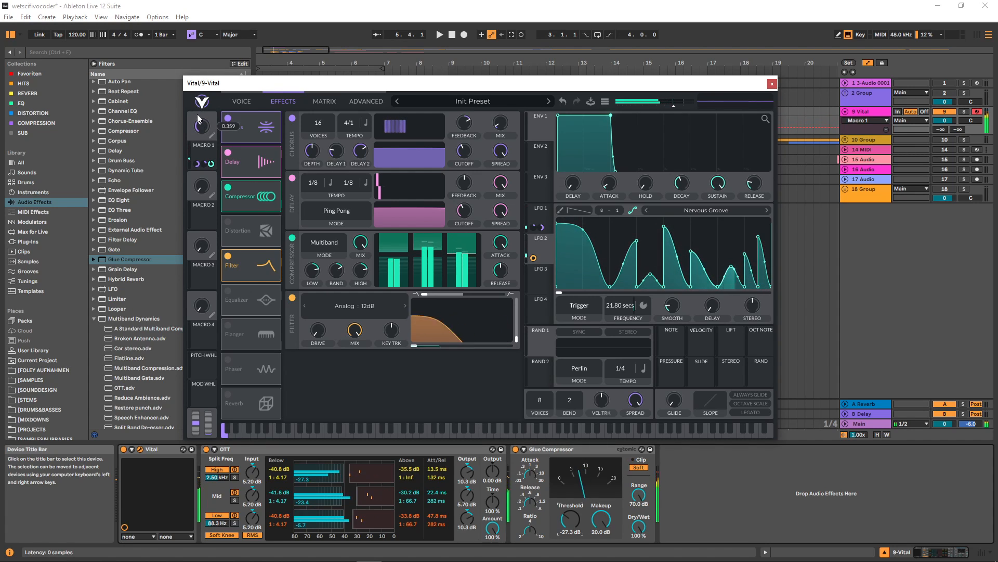
{"action": "left_click_drag", "start_coordinate": [601, 519], "coordinate": [602, 547]}
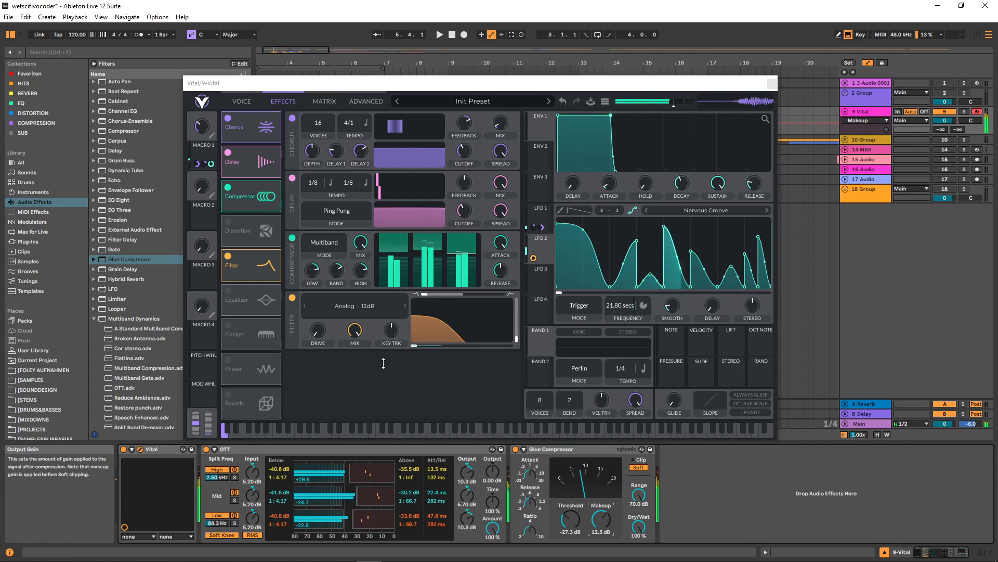
{"action": "left_click_drag", "start_coordinate": [200, 127], "coordinate": [194, 136]}
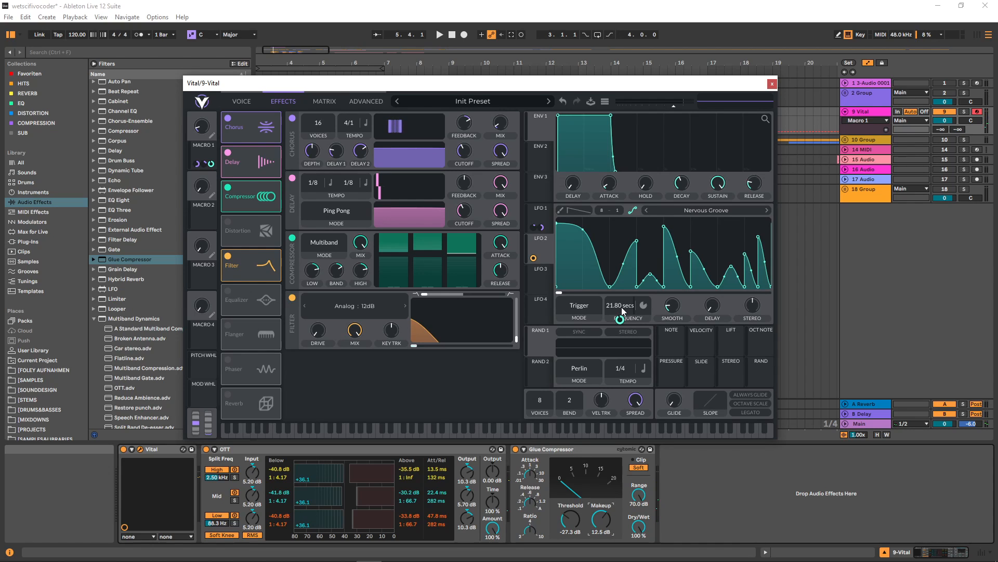
Step: Review oscillator 1's wavetable, spectral filter and bend settings together with the effects chain
{"action": "left_click", "coordinate": [241, 102]}
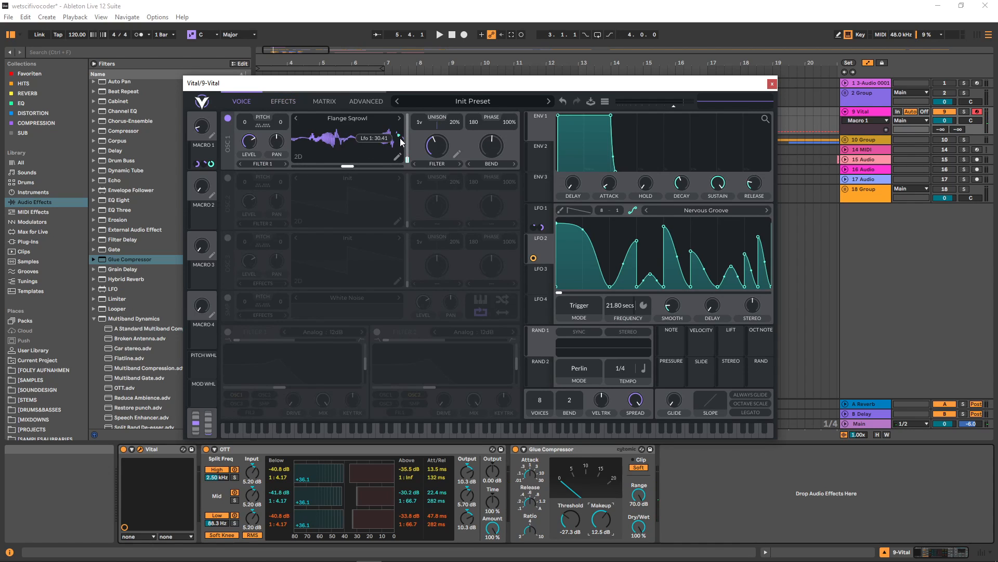
{"action": "left_click", "coordinate": [437, 164]}
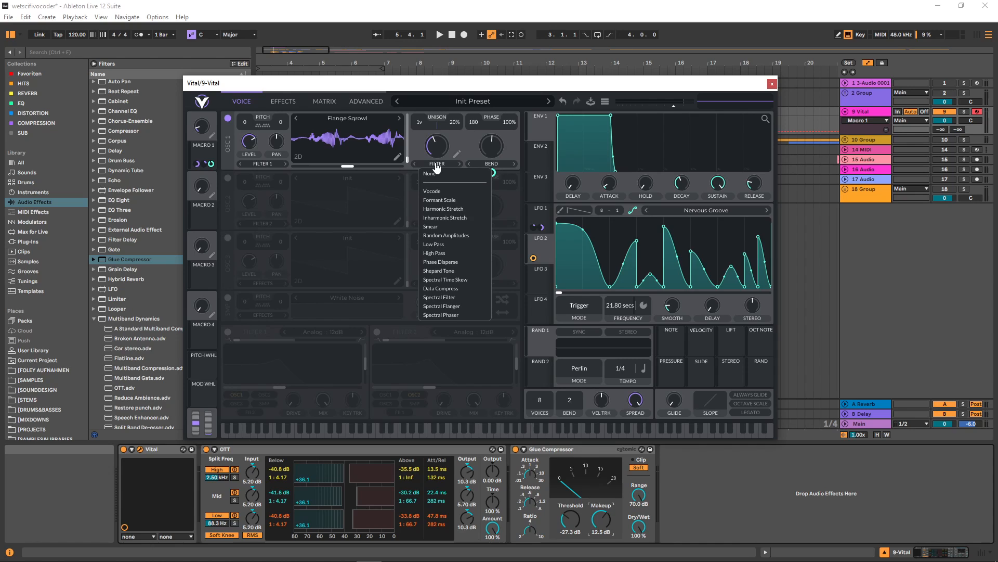
{"action": "left_click", "coordinate": [509, 168]}
{"action": "left_click", "coordinate": [511, 137]}
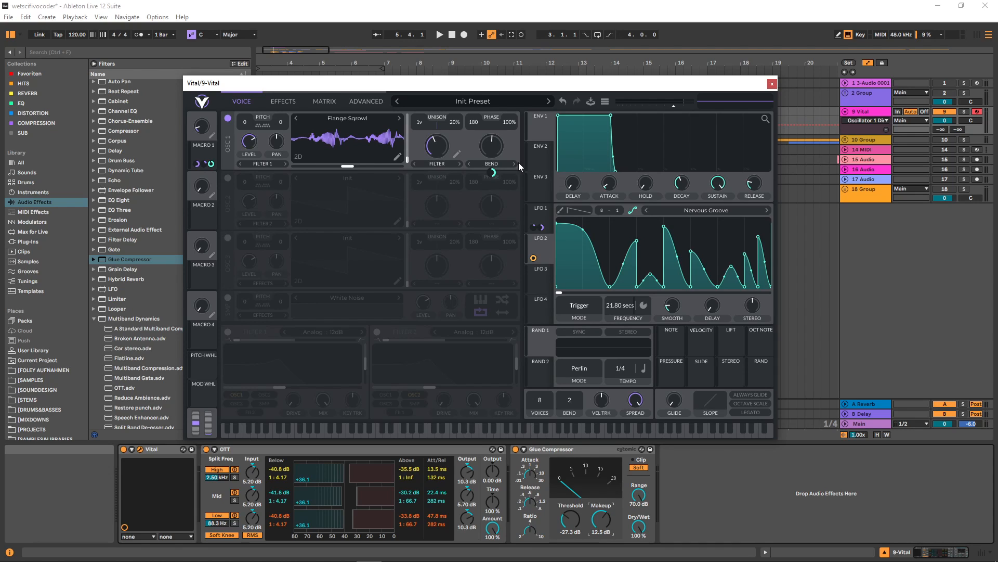
{"action": "left_click", "coordinate": [283, 100]}
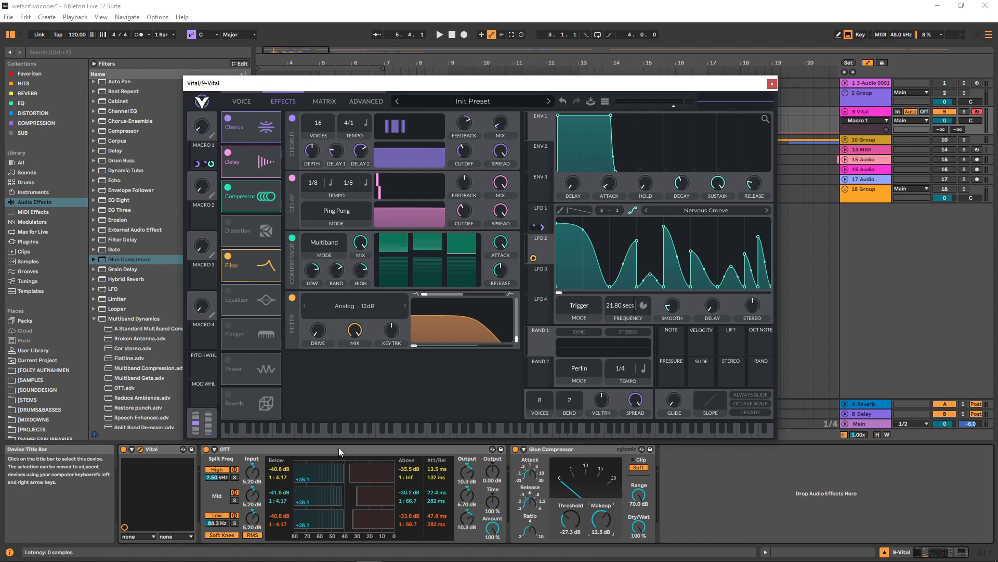
{"action": "left_click", "coordinate": [241, 102]}
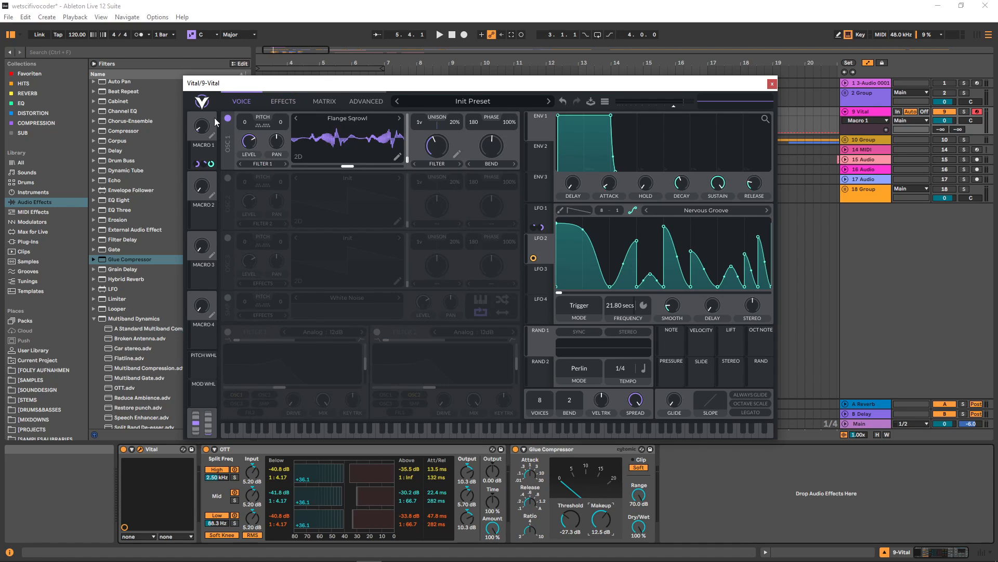